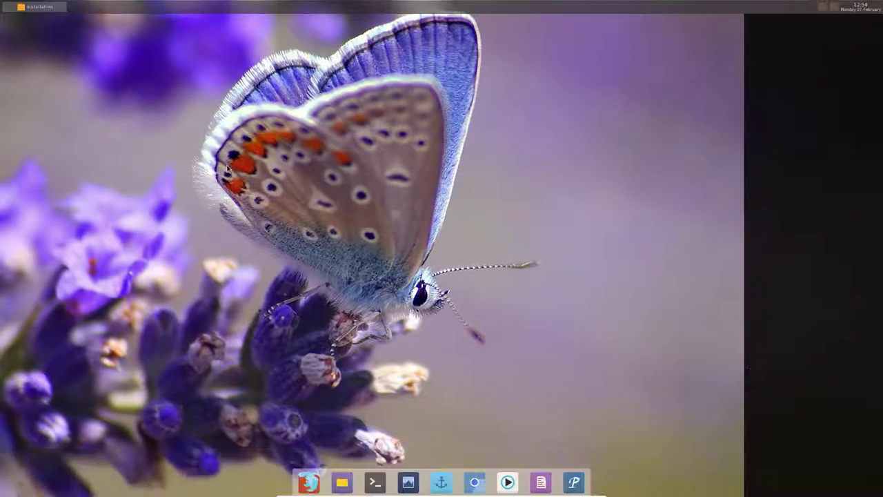
Step: Launch the Openbox configuration tool from the desktop menu and scroll through its window theme list
right_click(331, 167)
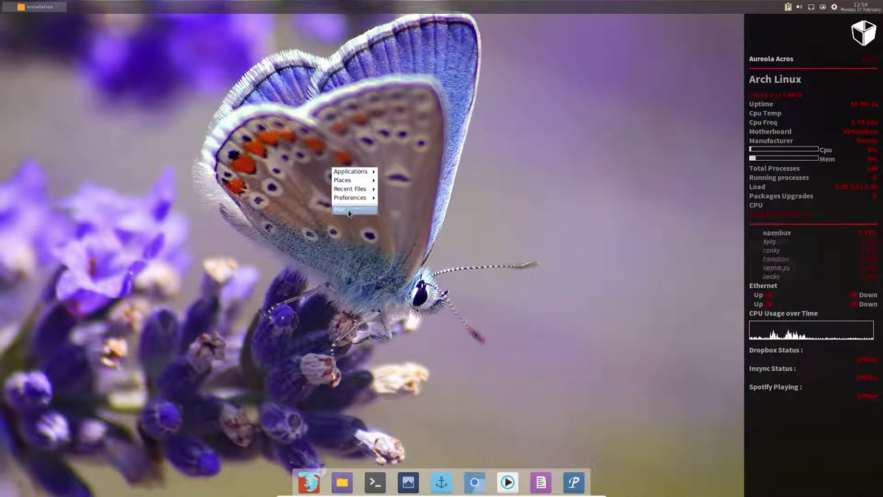
mouse_move(401, 198)
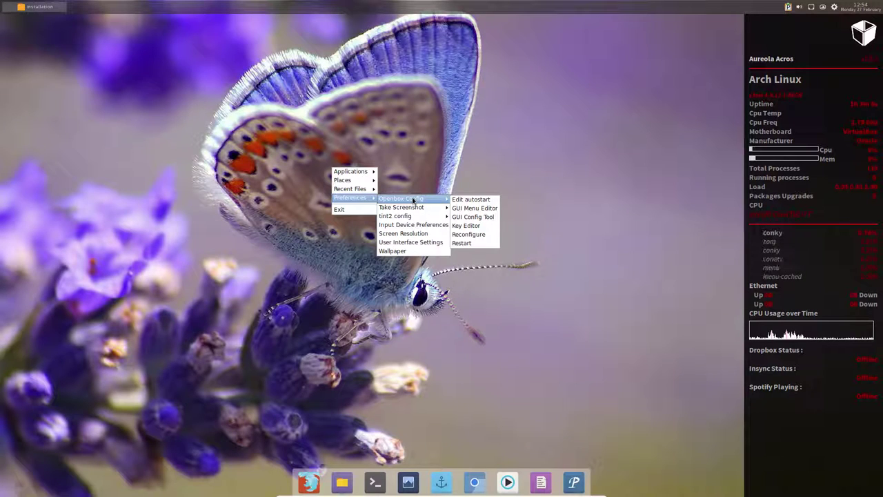
click(485, 219)
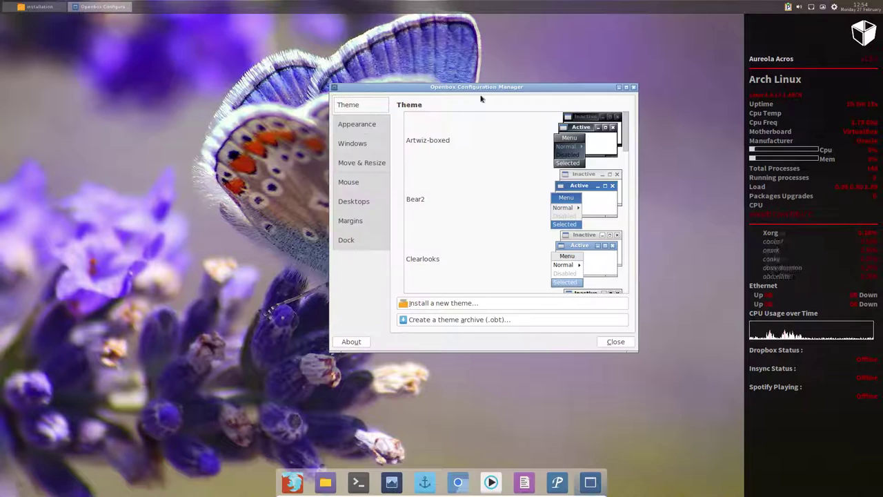
drag(474, 89, 416, 96)
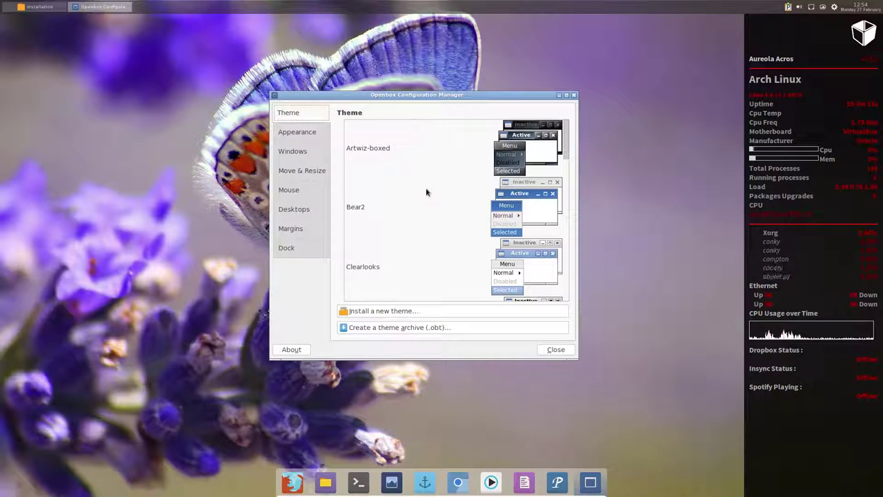
scroll(426, 192, down, 2)
scroll(426, 193, down, 2)
scroll(426, 192, down, 2)
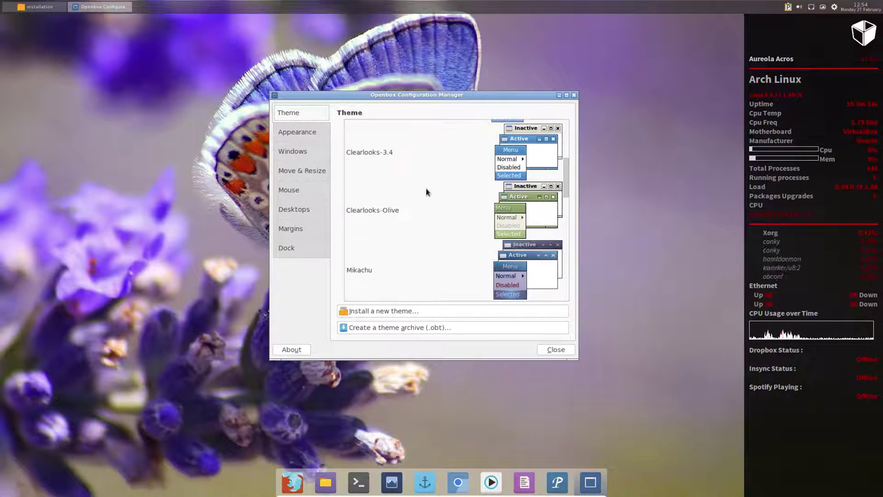
scroll(426, 193, down, 3)
scroll(426, 192, down, 2)
scroll(426, 192, down, 2)
scroll(426, 192, down, 2)
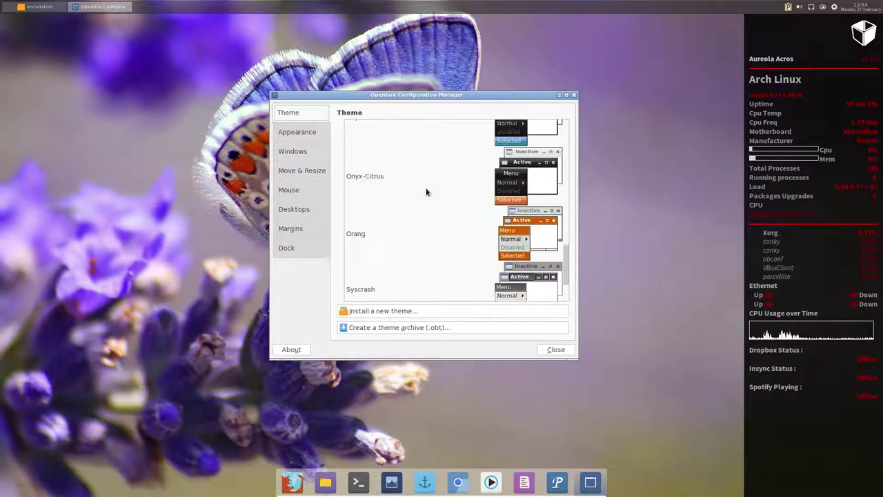
scroll(426, 192, down, 1)
scroll(427, 193, up, 5)
scroll(426, 192, up, 5)
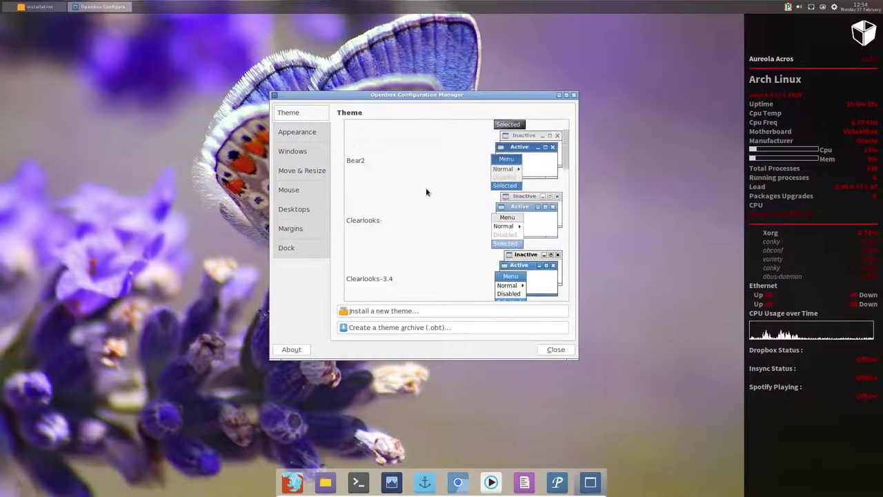
scroll(426, 193, up, 2)
Step: Review the Appearance, Windows, Move & Resize, Mouse, Desktops, Margins and Dock settings, then close the Openbox configuration tool
click(300, 134)
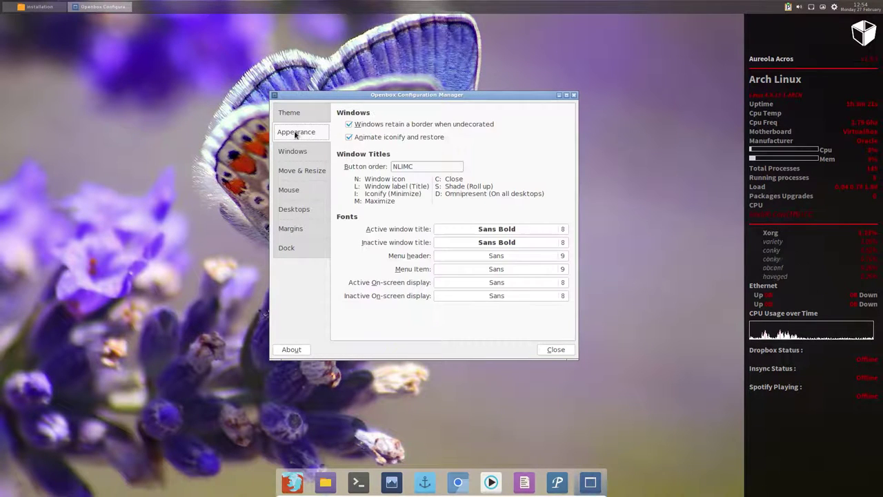
click(302, 154)
click(303, 171)
click(303, 191)
click(303, 208)
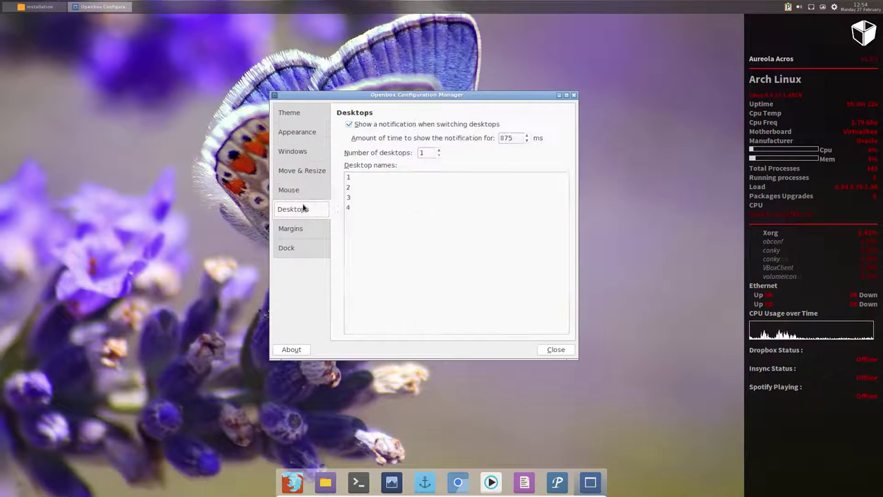
click(302, 229)
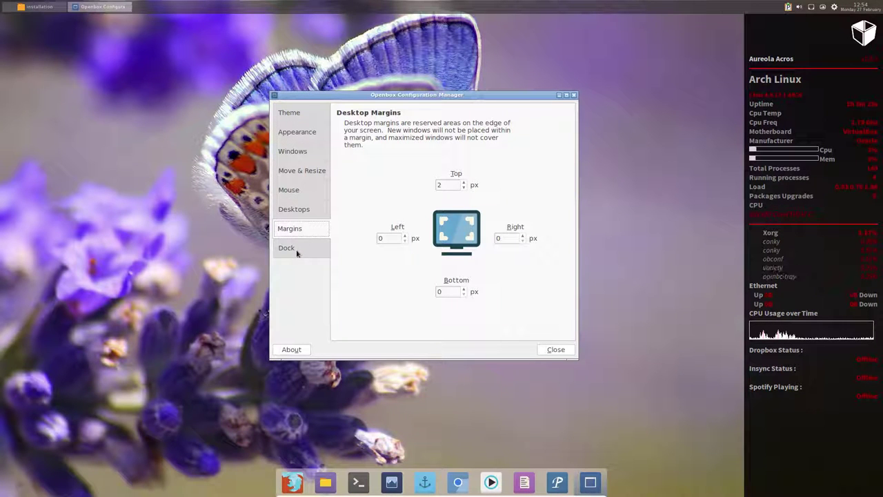
click(297, 249)
click(300, 114)
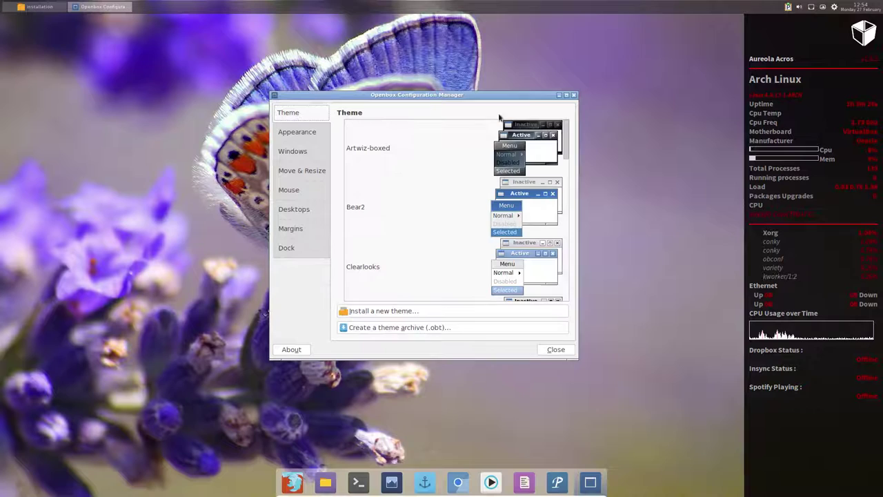
click(573, 95)
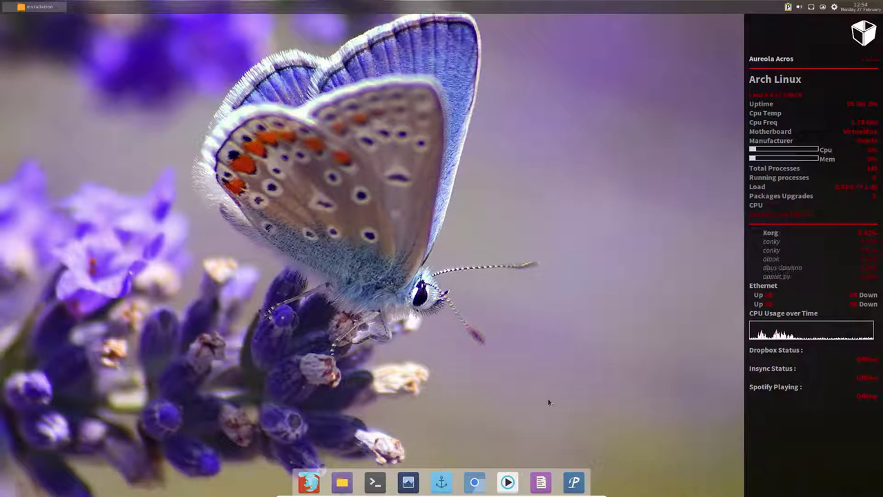
Step: Open User Interface Settings from the desktop menu and choose the Arc-Dark widget theme
right_click(367, 147)
mouse_move(386, 177)
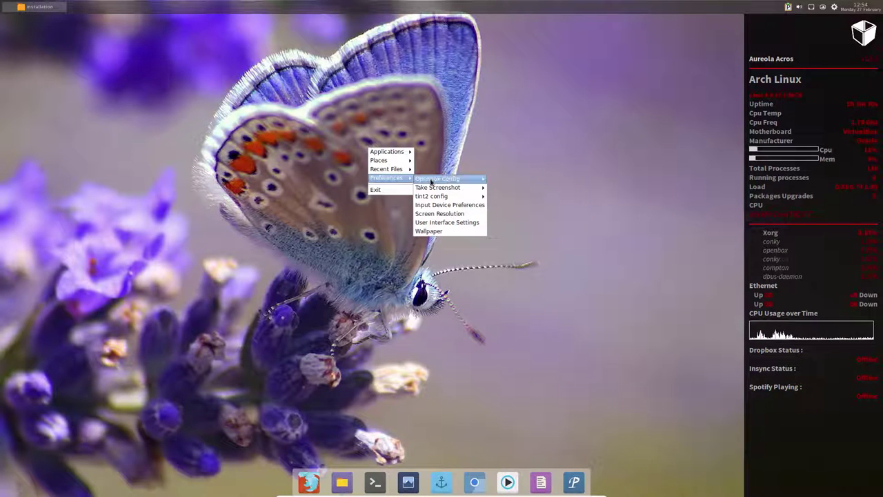
mouse_move(437, 179)
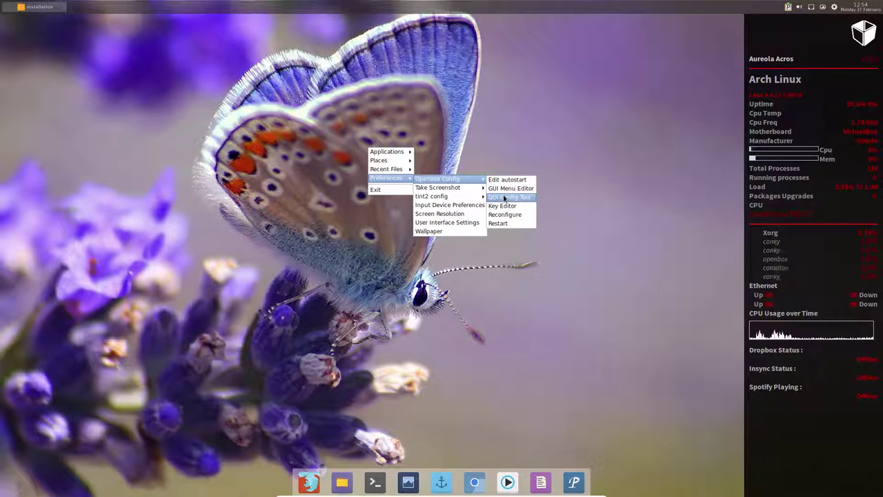
click(462, 223)
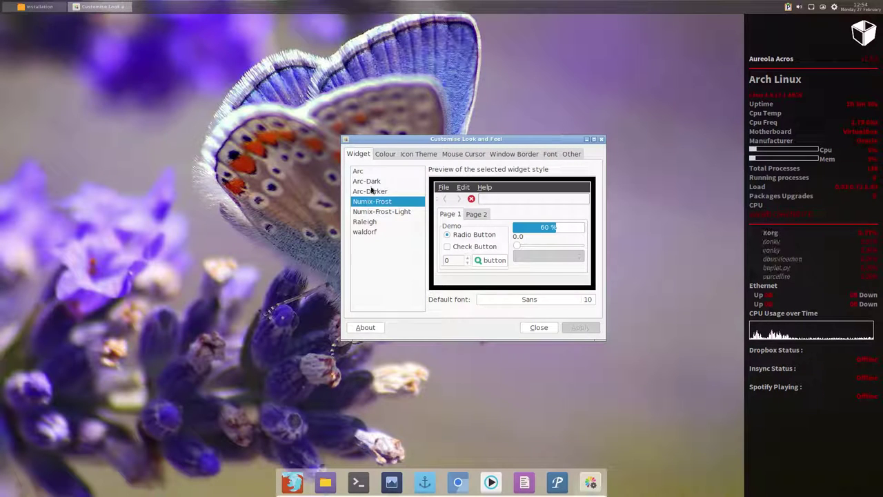
click(372, 181)
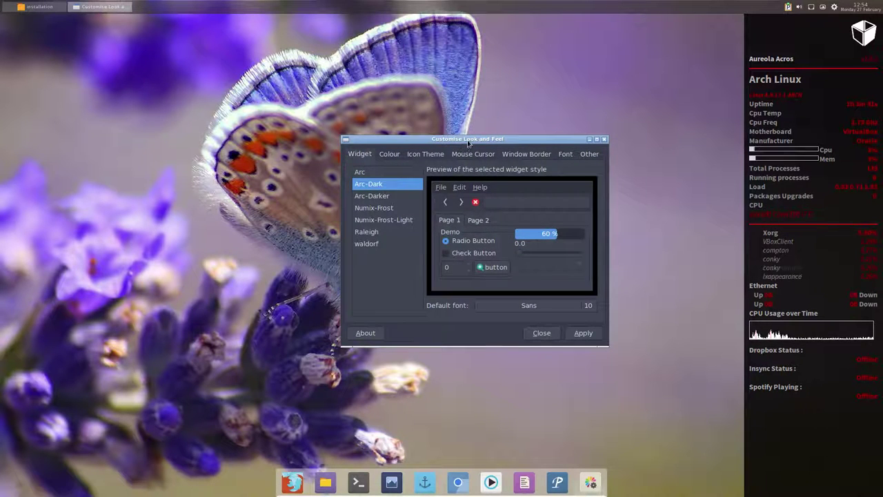
drag(466, 140, 392, 133)
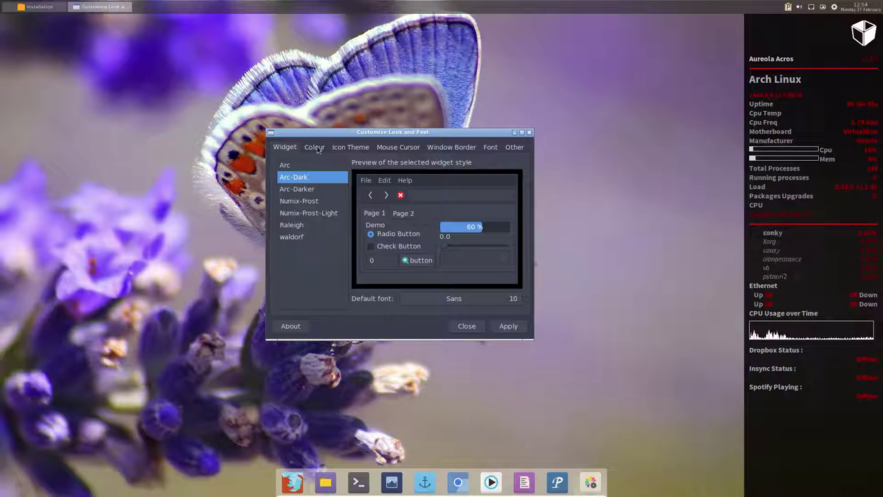
Step: Set the icon theme to Sardi Orb Colora after previewing the Havelock and Polo variants
click(313, 147)
click(350, 152)
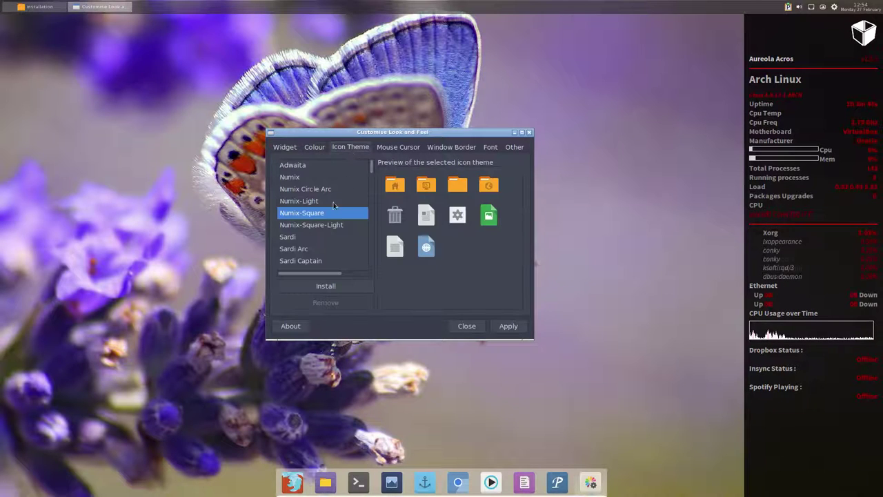
scroll(321, 219, down, 1)
click(319, 219)
scroll(302, 240, down, 4)
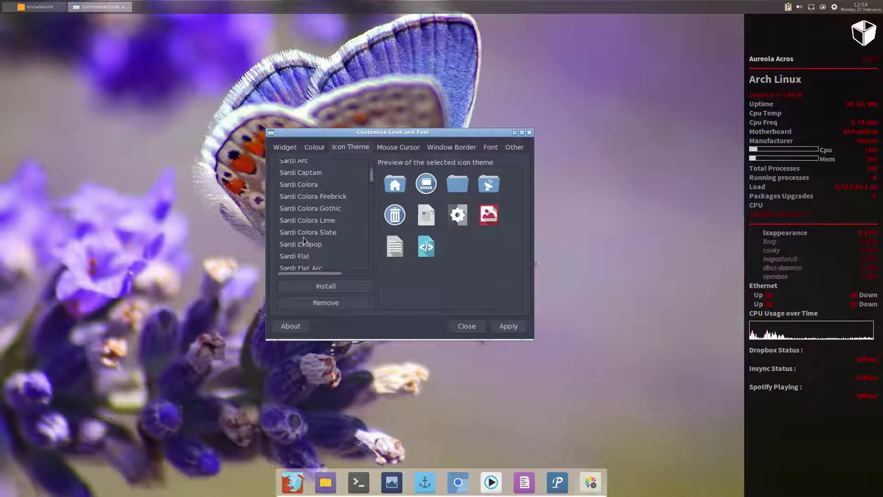
scroll(304, 240, down, 2)
scroll(308, 240, down, 3)
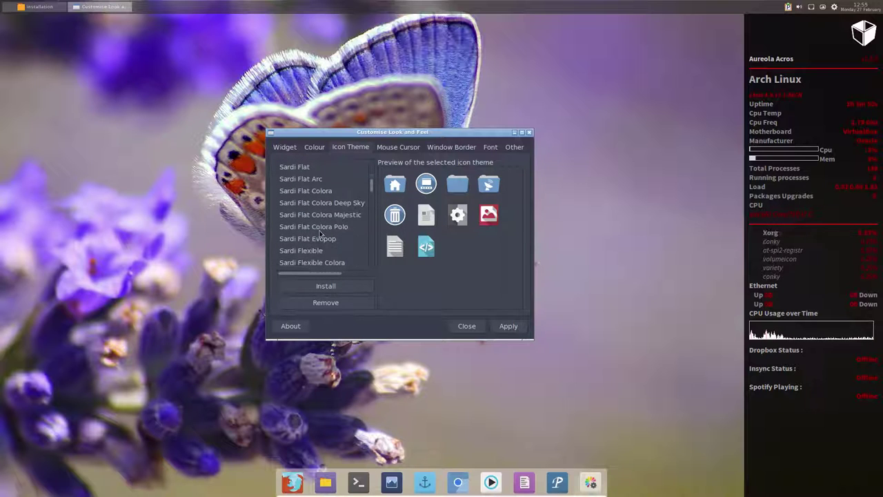
scroll(317, 235, down, 3)
scroll(324, 231, down, 4)
scroll(332, 229, down, 2)
scroll(331, 229, down, 3)
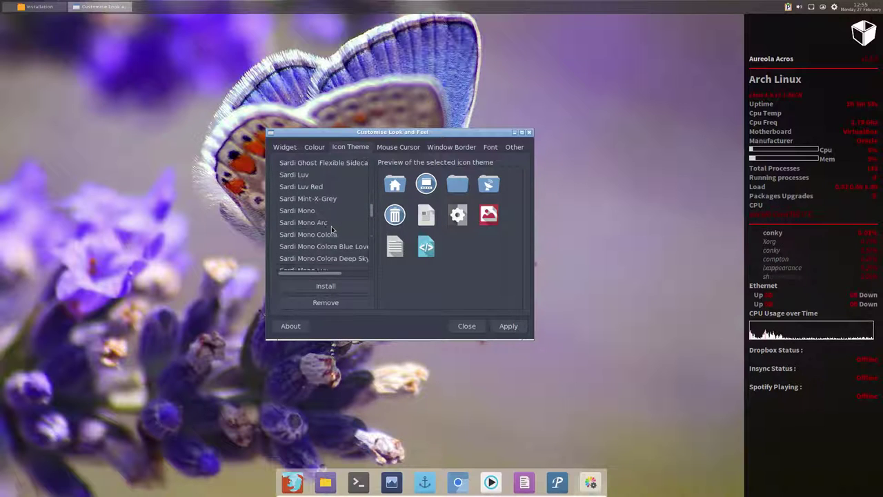
scroll(331, 229, down, 3)
scroll(331, 229, down, 3)
scroll(331, 228, down, 3)
scroll(332, 229, down, 3)
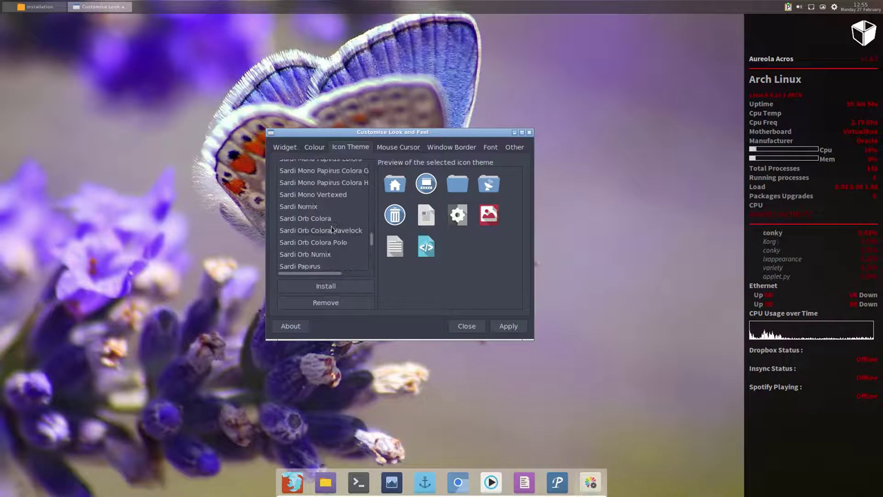
click(331, 220)
click(331, 233)
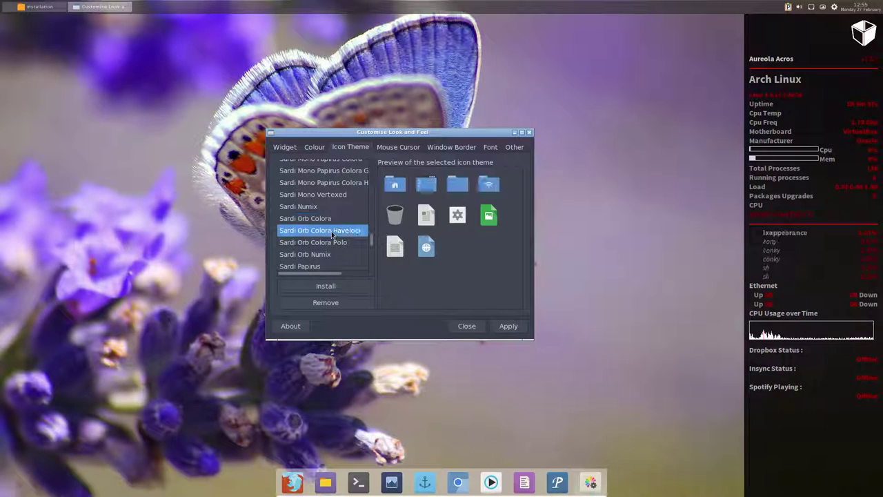
click(336, 243)
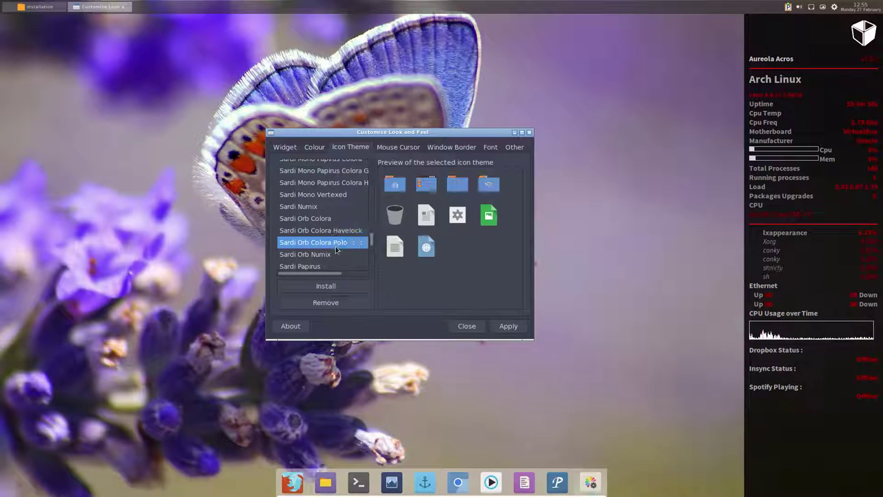
click(307, 219)
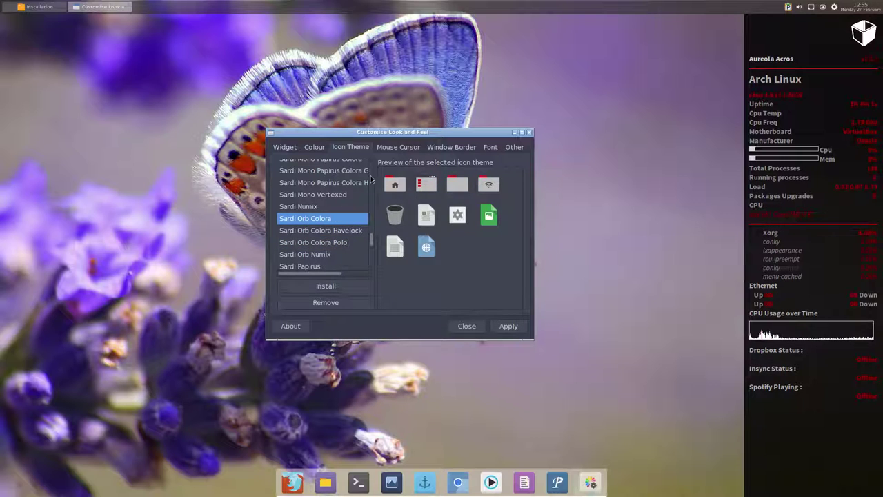
click(390, 148)
Step: Pick the Breeze Snow cursor, then try the Artwiz-boxed and Bear2 window borders and apply
click(317, 178)
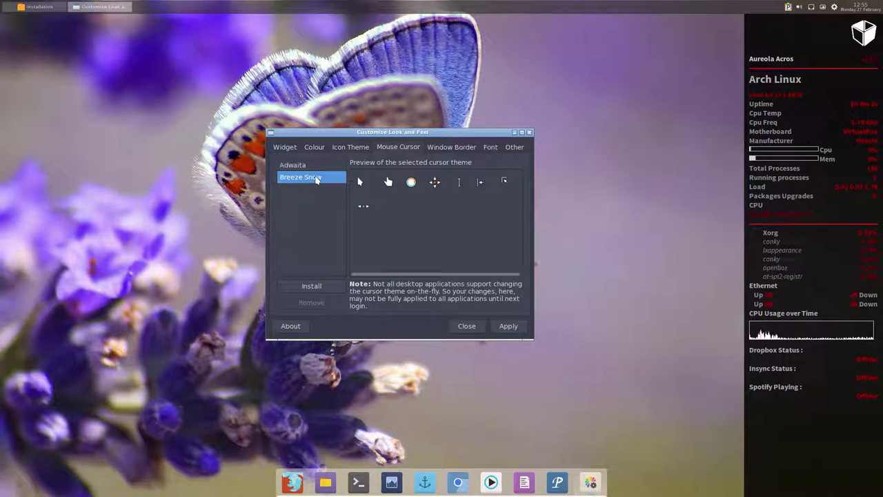
click(456, 151)
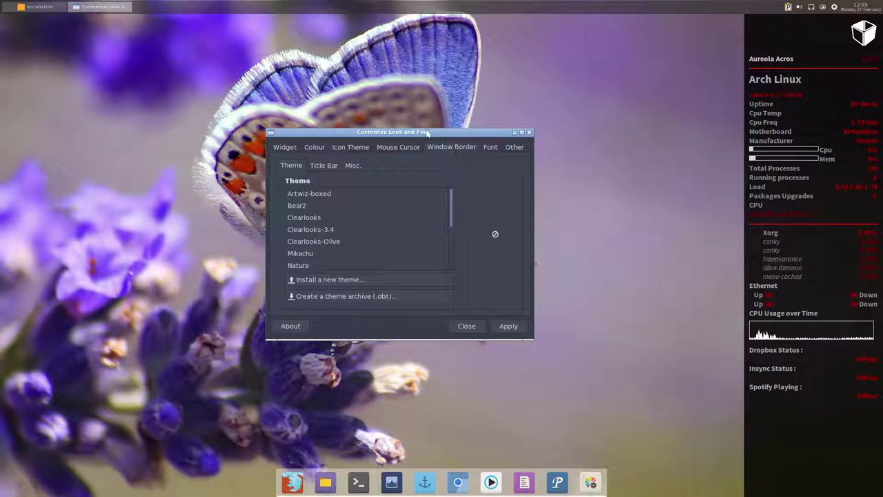
drag(369, 131, 279, 77)
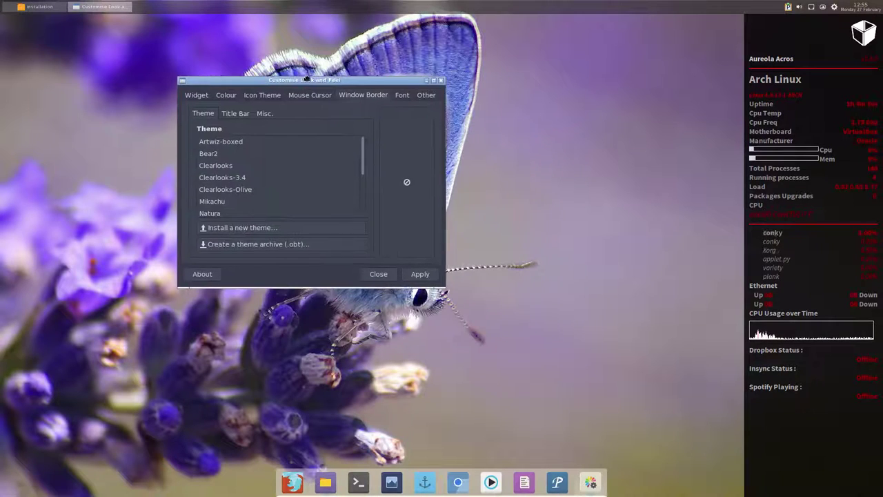
click(239, 140)
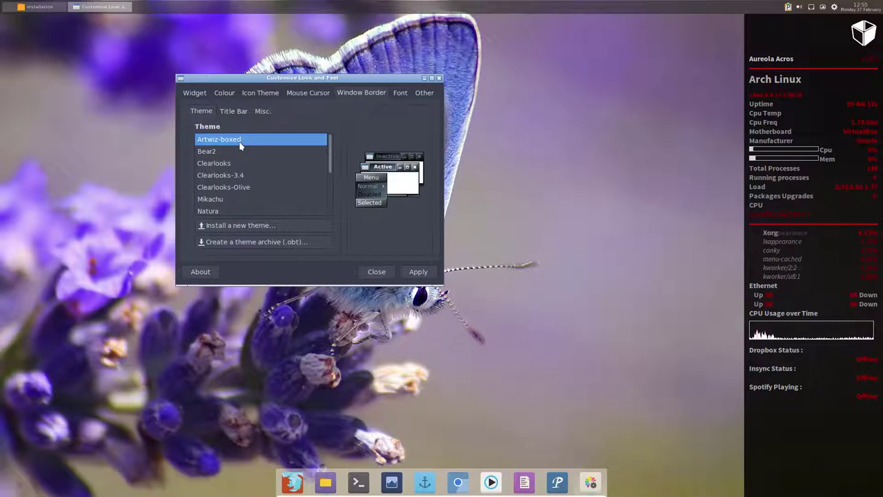
key(Down)
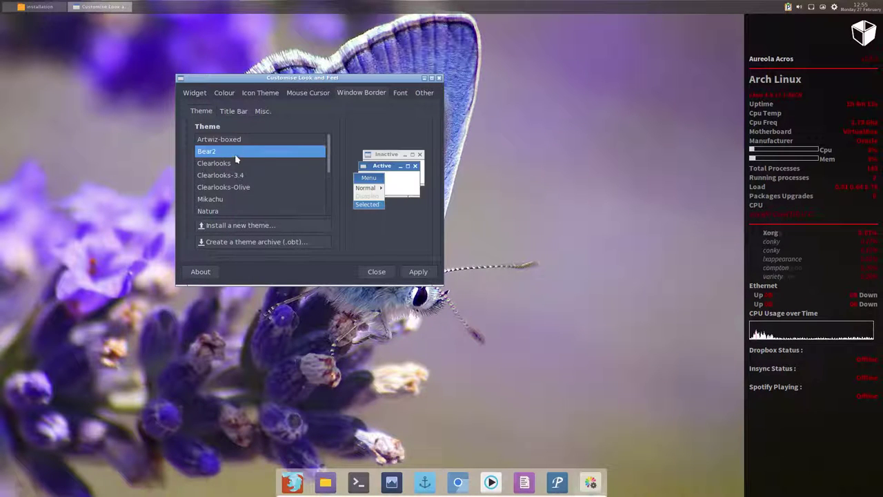
key(Down)
key(Down)
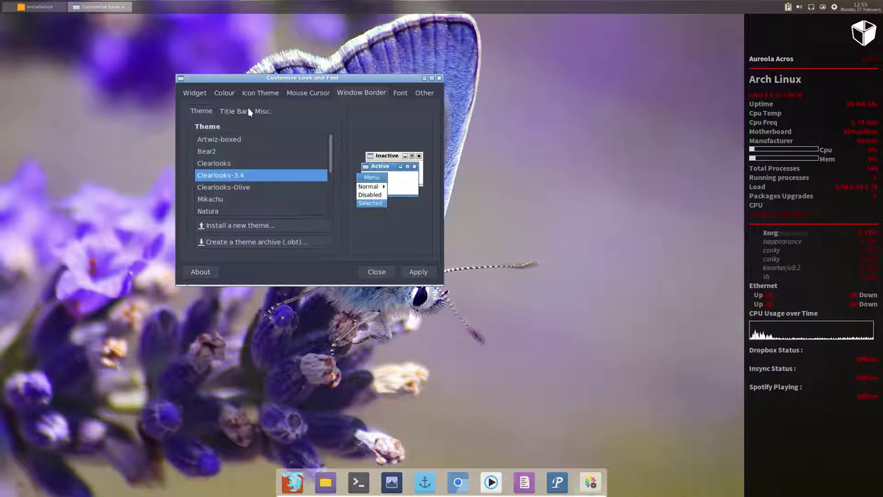
click(421, 272)
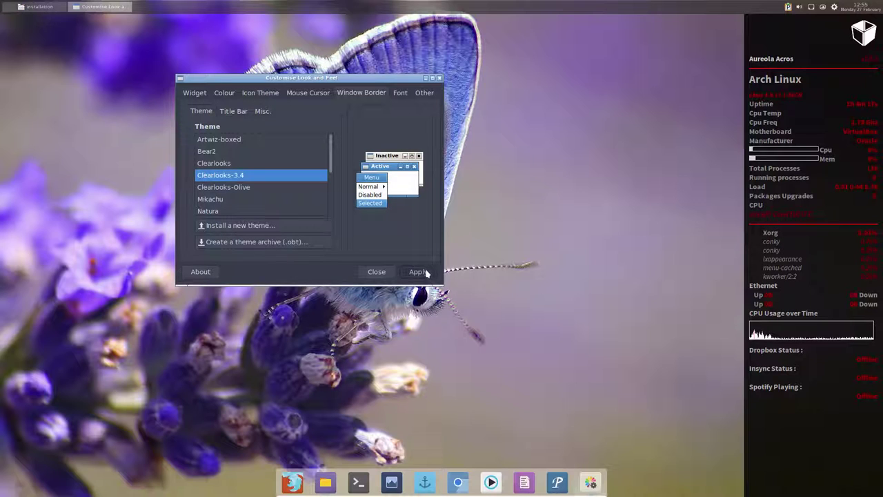
Step: Select the Mikachu window border, apply the settings and close Customise Look and Feel
click(238, 187)
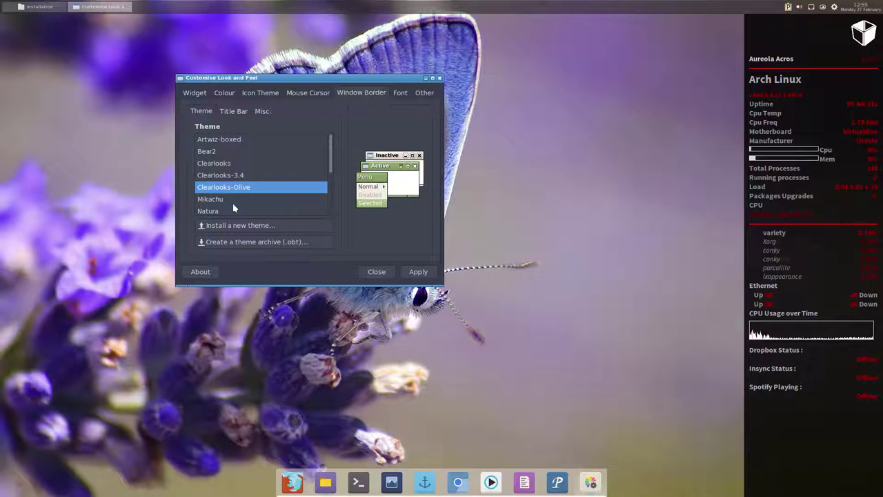
click(233, 199)
scroll(231, 197, down, 5)
scroll(231, 195, up, 5)
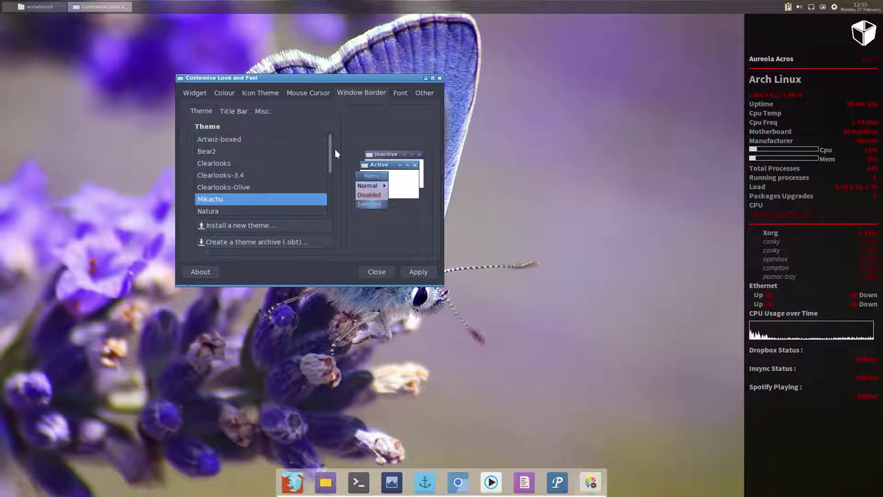
click(403, 97)
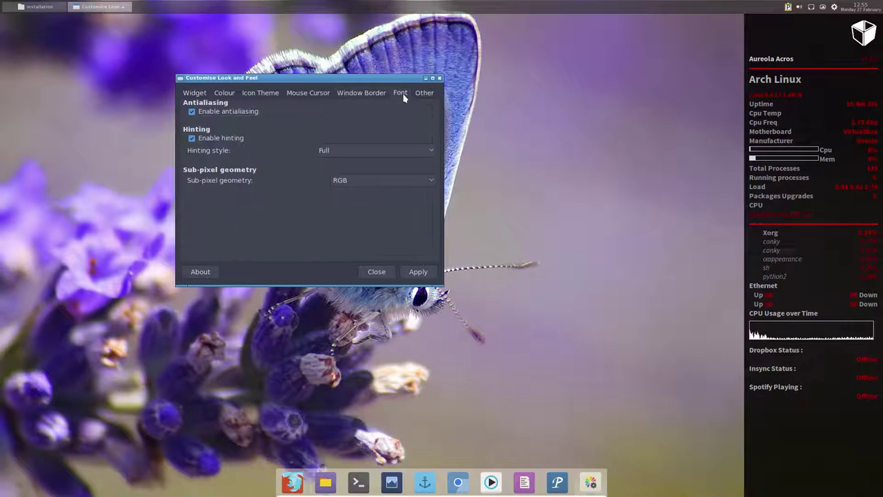
click(416, 273)
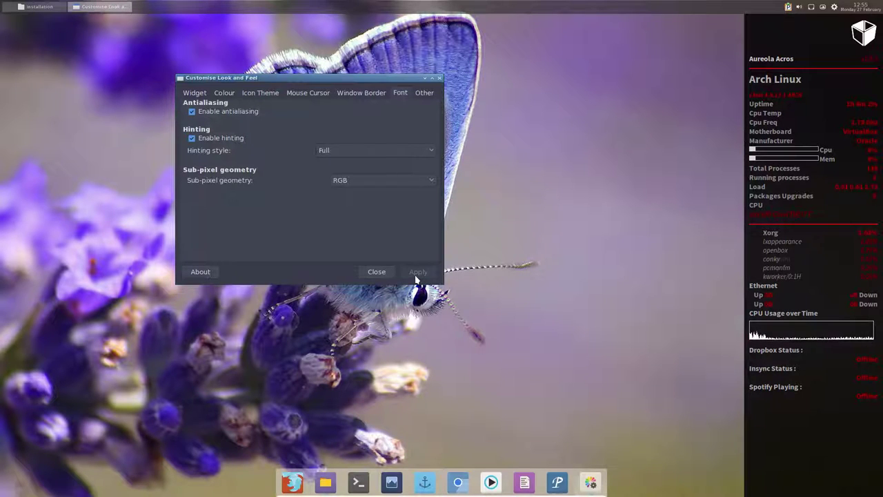
click(440, 79)
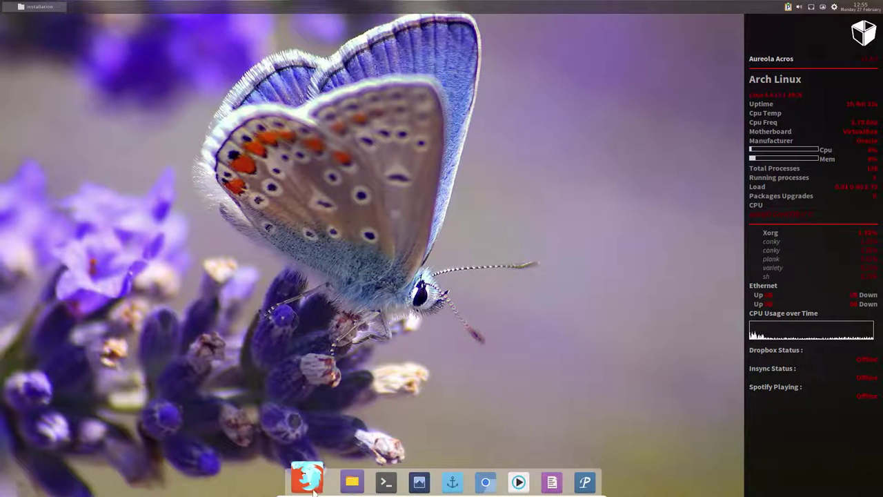
Step: Open the installation scripts folder in PCManFM and select 410-install-software-distro-specific-v1.sh
click(341, 482)
right_click(29, 147)
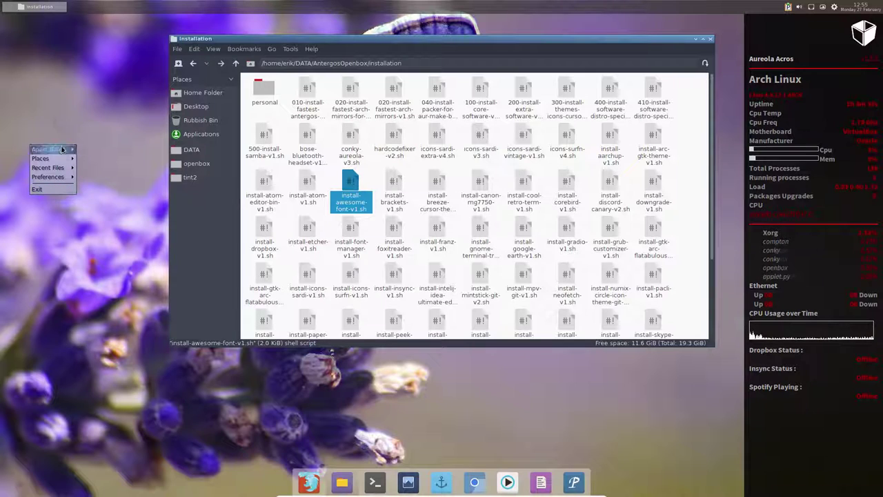
mouse_move(108, 221)
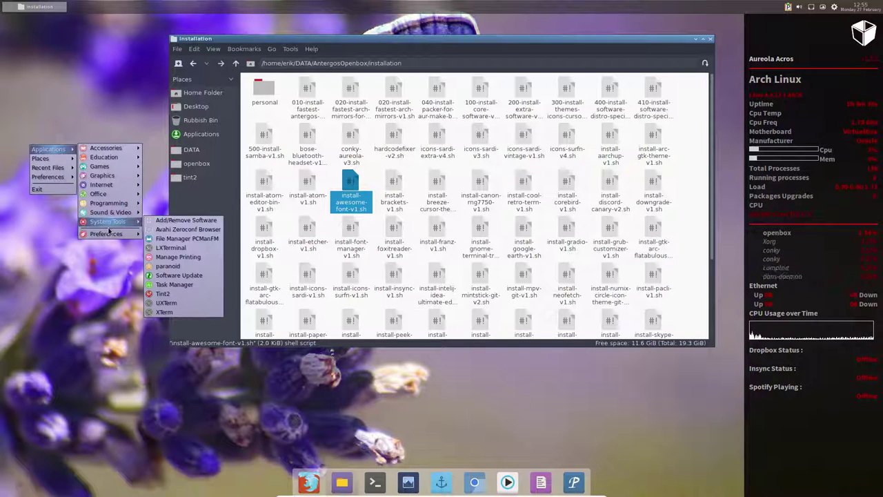
click(98, 313)
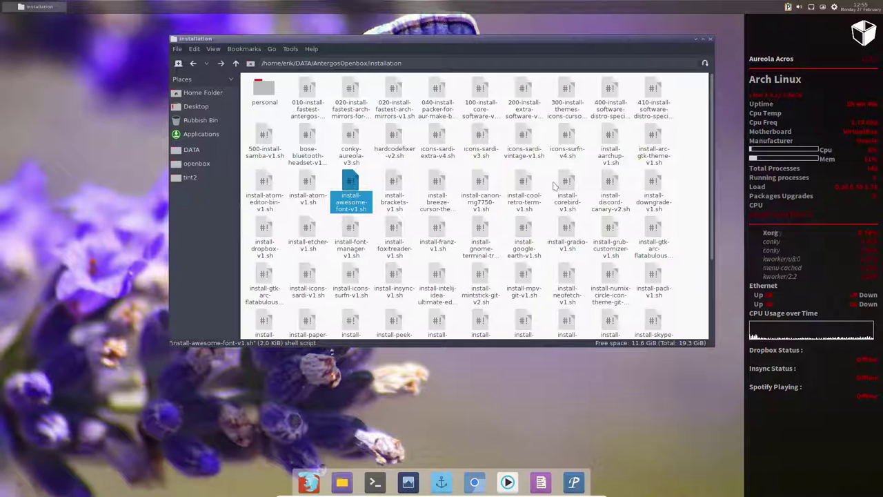
click(653, 91)
Step: Open the 410 script in Mousepad, scroll to the openbox-arc-git block and select its name
double_click(653, 91)
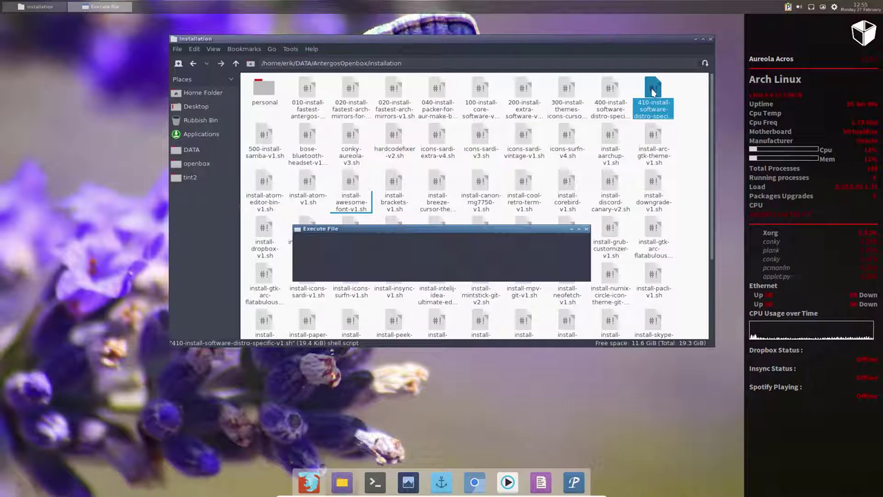
click(480, 269)
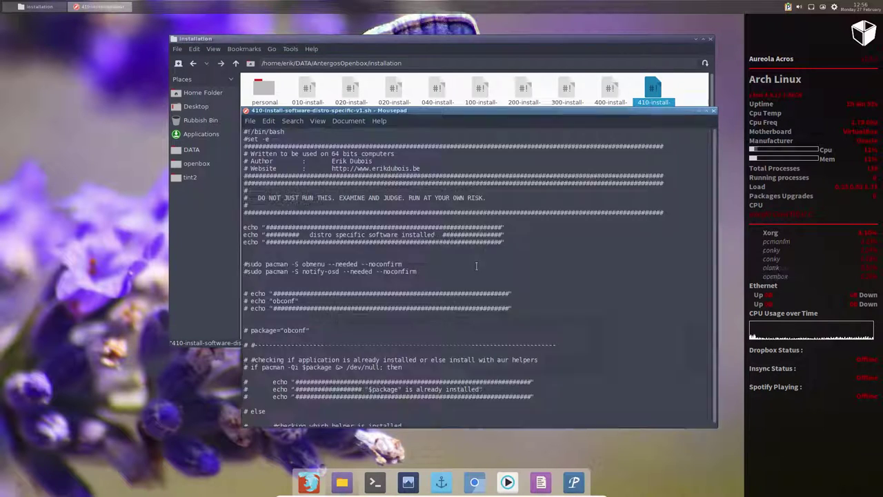
scroll(344, 300, down, 4)
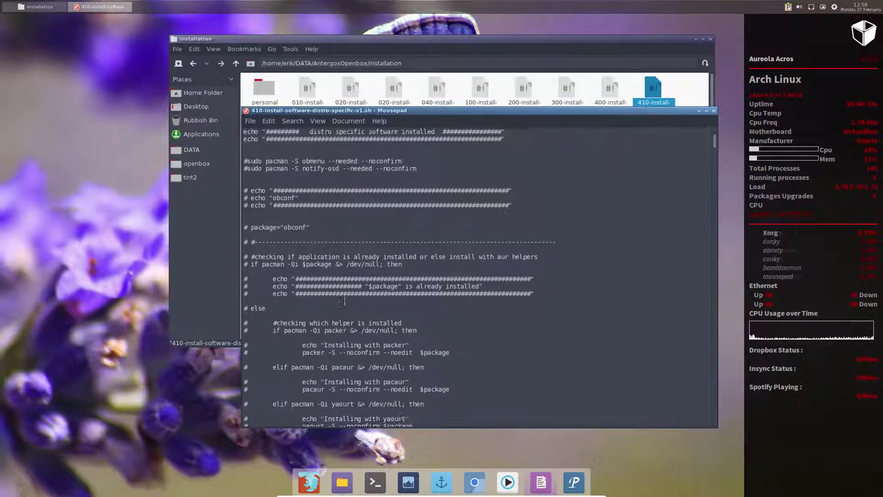
scroll(345, 300, down, 3)
scroll(344, 300, down, 4)
scroll(344, 300, down, 3)
scroll(344, 300, down, 4)
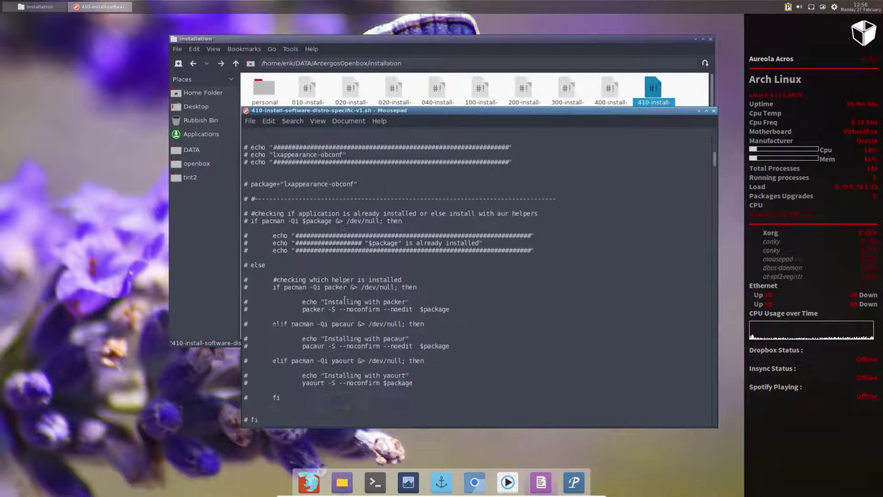
scroll(345, 301, down, 3)
scroll(344, 300, down, 2)
scroll(344, 300, down, 4)
scroll(344, 300, down, 3)
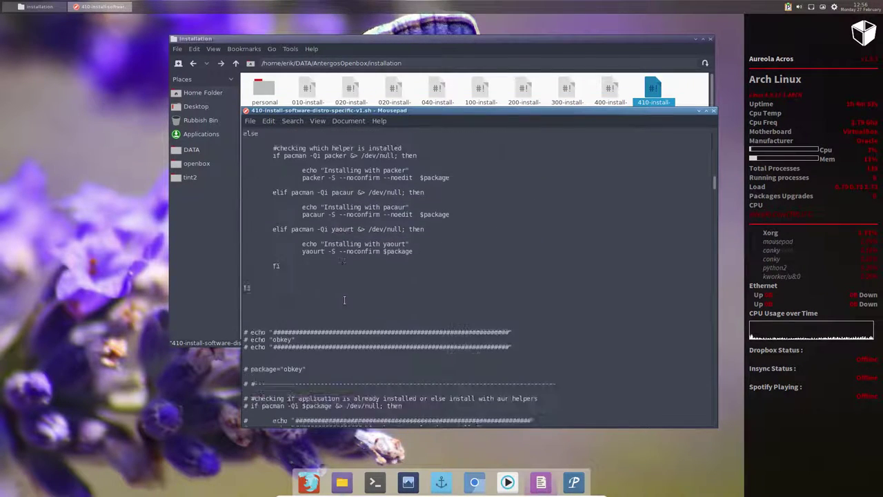
scroll(344, 300, down, 8)
scroll(344, 300, down, 4)
scroll(344, 300, down, 6)
scroll(344, 300, down, 8)
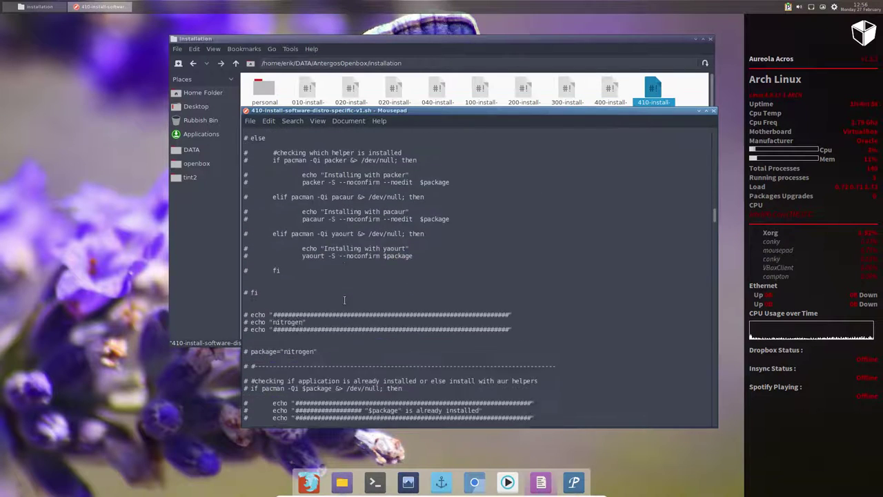
scroll(344, 300, down, 3)
scroll(344, 301, down, 9)
scroll(345, 300, down, 1)
scroll(344, 300, down, 5)
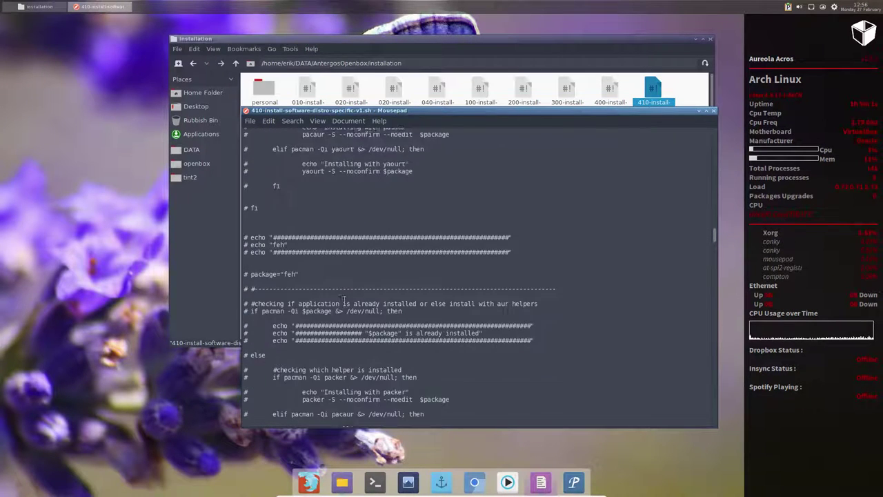
scroll(344, 300, down, 3)
scroll(344, 300, down, 5)
scroll(344, 300, down, 1)
scroll(344, 300, down, 5)
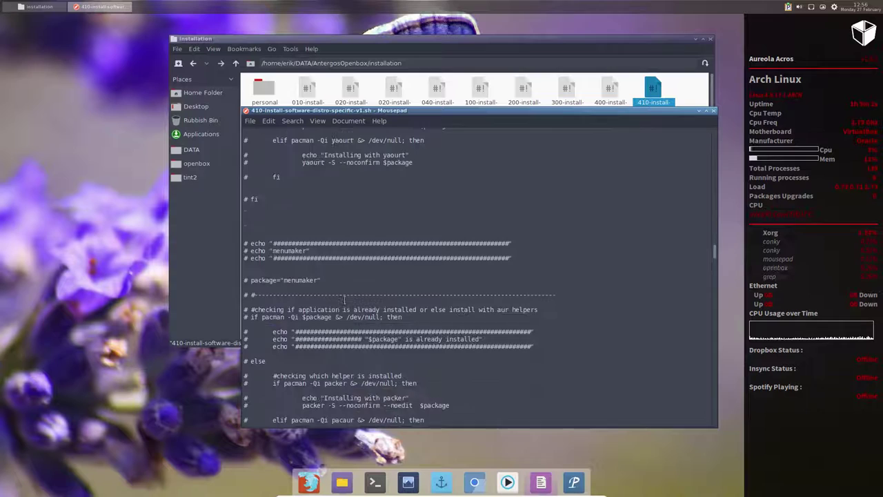
scroll(344, 301, down, 5)
scroll(344, 300, down, 4)
scroll(344, 300, down, 5)
scroll(344, 299, down, 2)
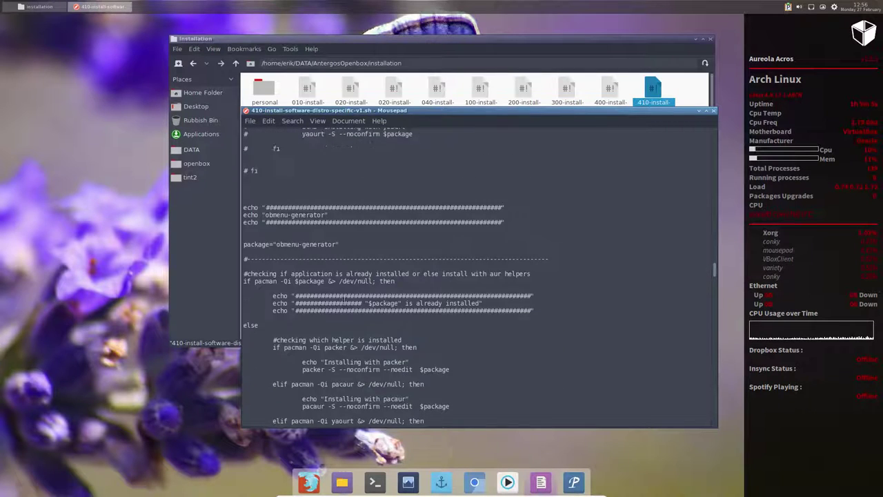
scroll(344, 299, down, 2)
scroll(344, 298, down, 6)
scroll(345, 298, down, 6)
scroll(344, 300, down, 5)
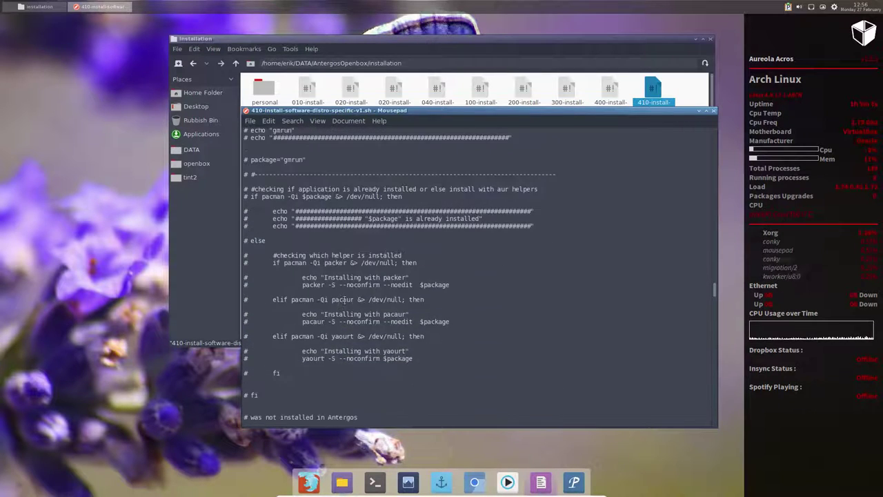
scroll(344, 300, down, 3)
scroll(344, 300, down, 8)
scroll(344, 300, down, 5)
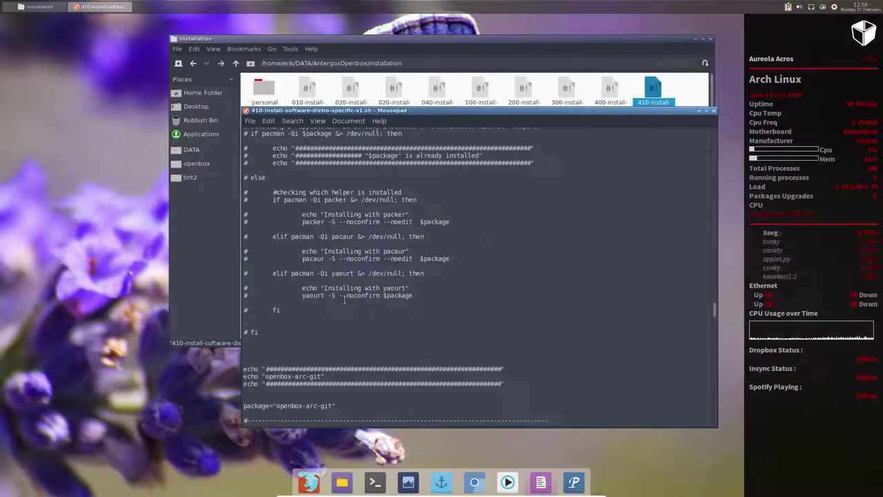
scroll(344, 300, down, 3)
scroll(344, 300, down, 5)
scroll(344, 298, down, 4)
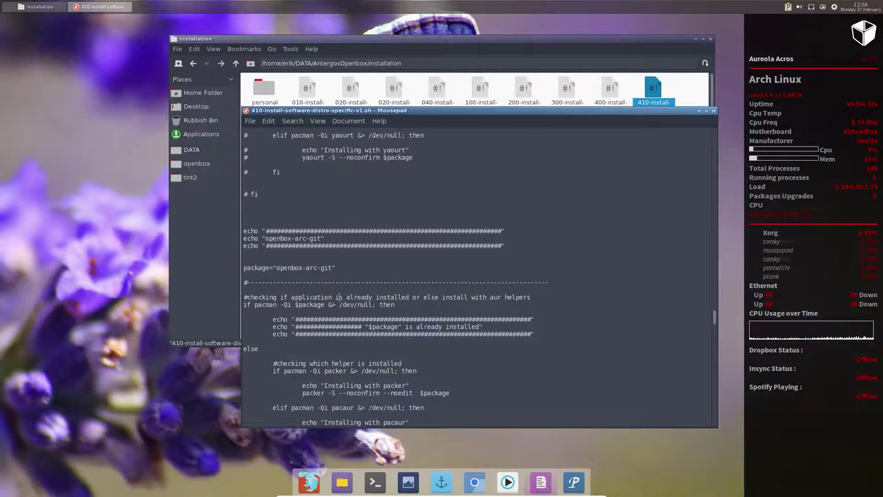
drag(265, 238, 322, 238)
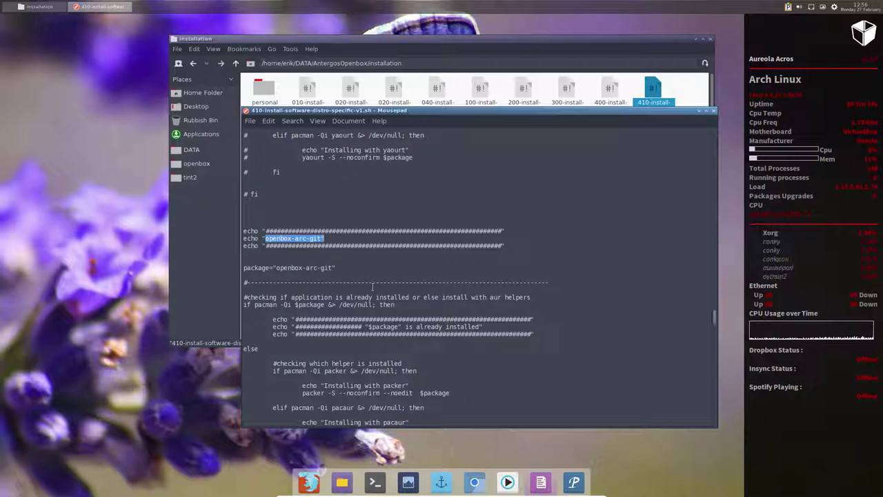
Step: Close Mousepad, move the file manager left, and briefly open then close a terminal
click(714, 111)
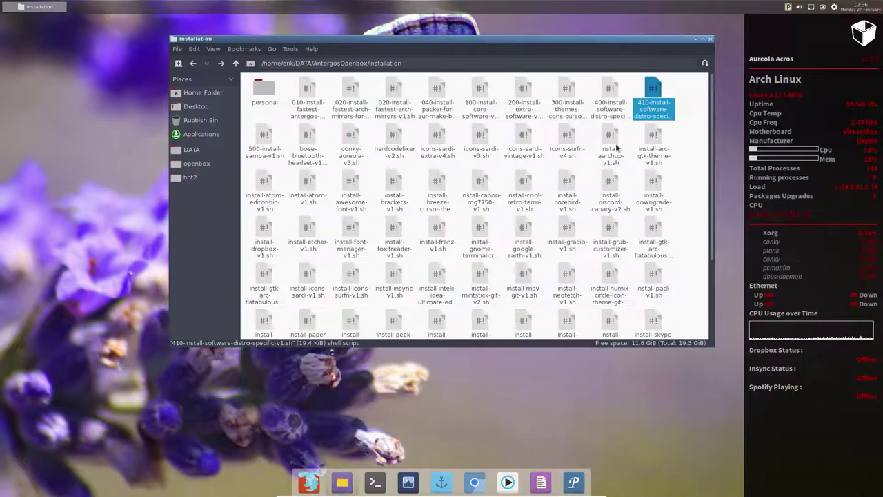
drag(618, 50, 475, 55)
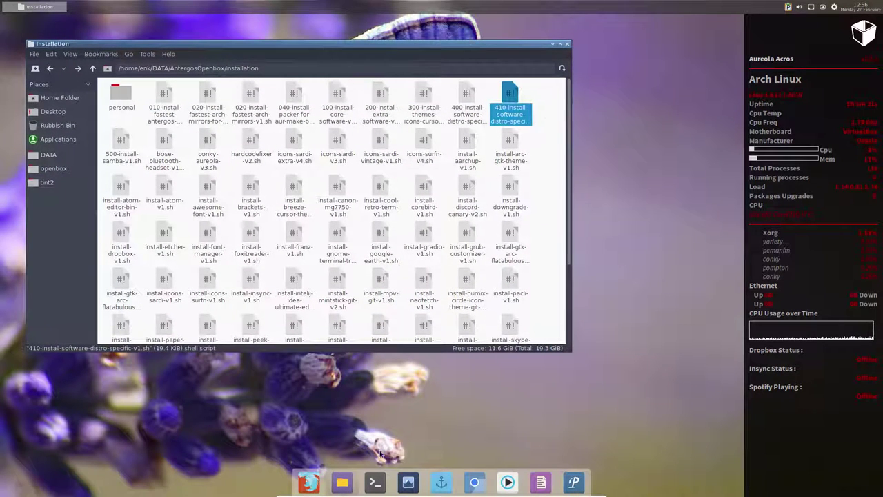
click(373, 481)
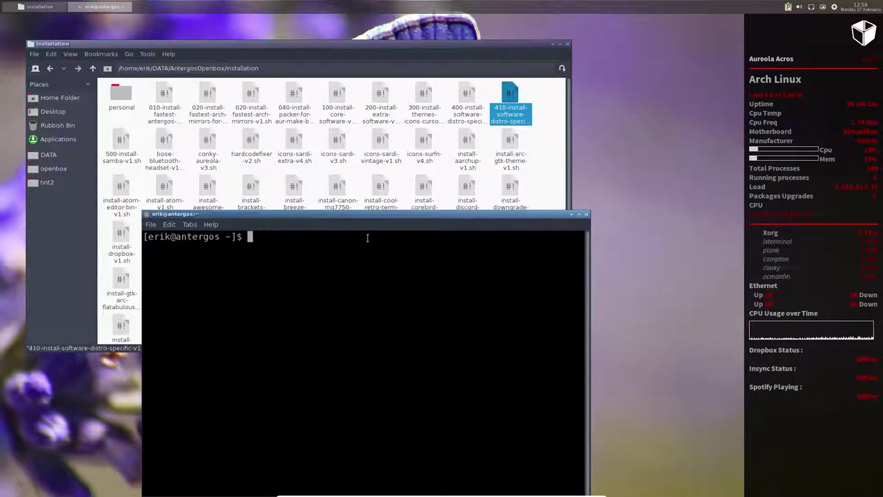
text(pac)
key(BackSpace)
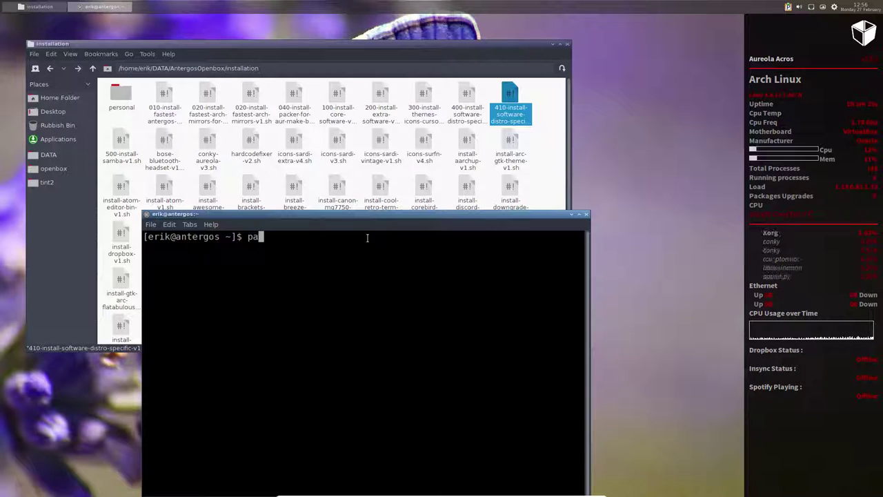
click(585, 214)
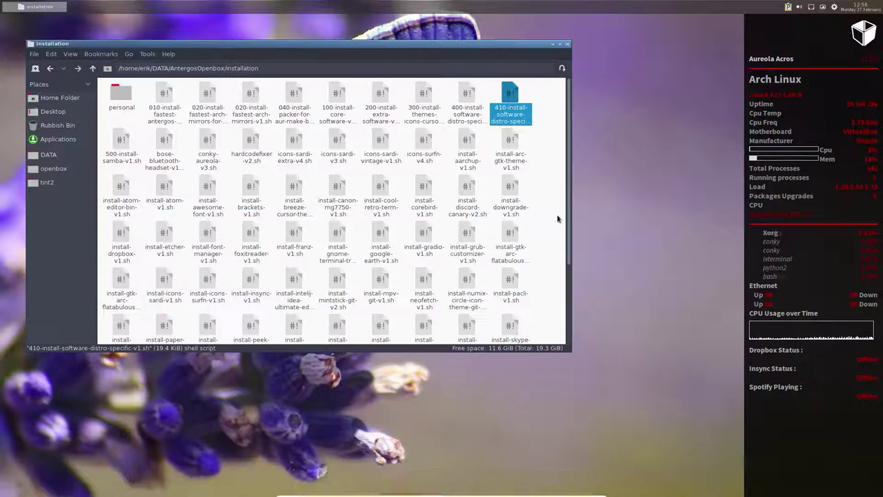
Step: Run 040-install-packer-for-aur-make-build-v1.sh in a terminal and confirm the sudo prompt
double_click(293, 100)
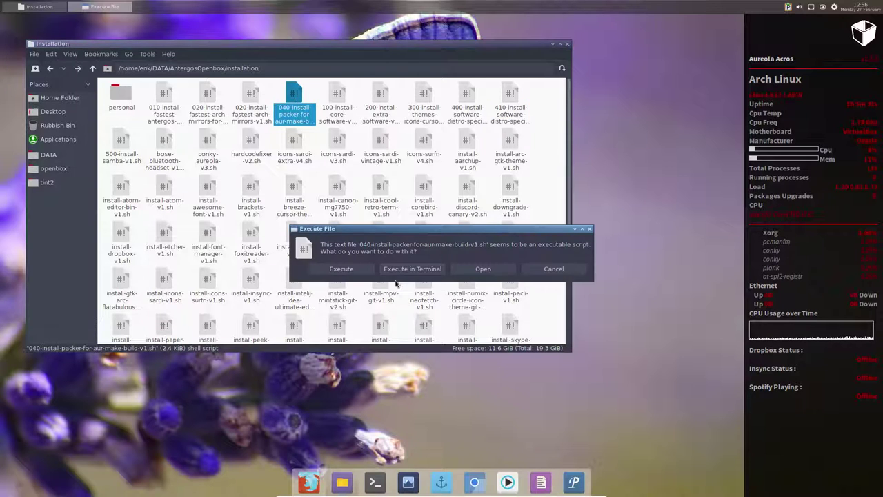
click(412, 270)
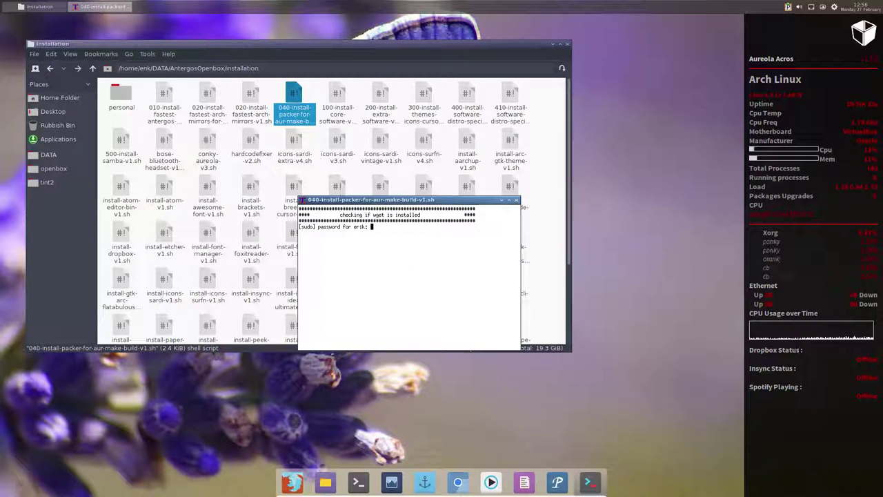
key(Return)
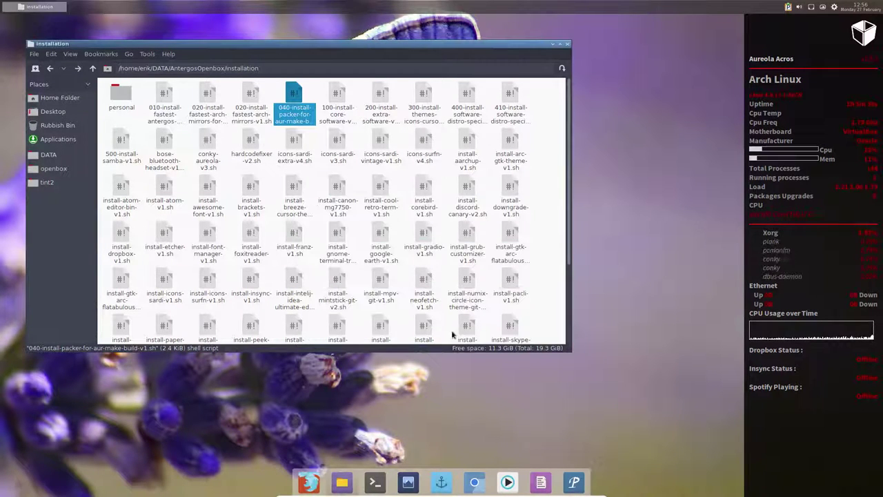
Step: In a new terminal, search the AUR with 'packer openbox arc' and locate openbox-arc-git
click(374, 482)
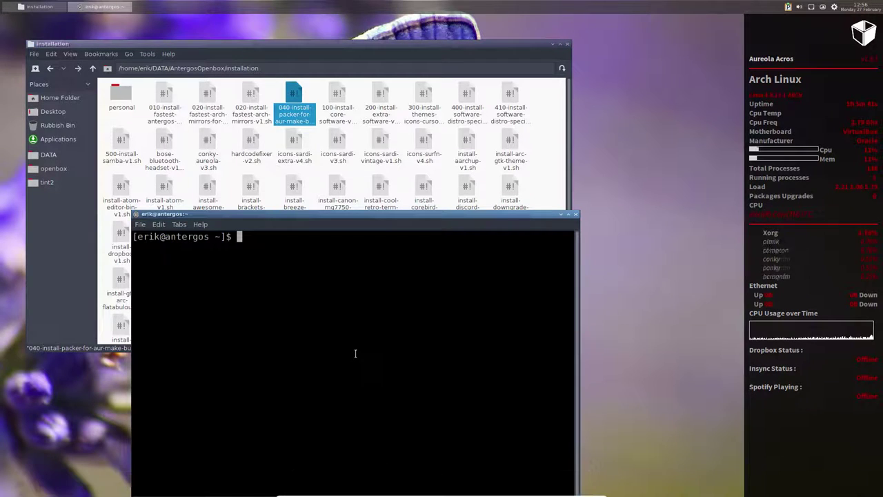
text(packer )
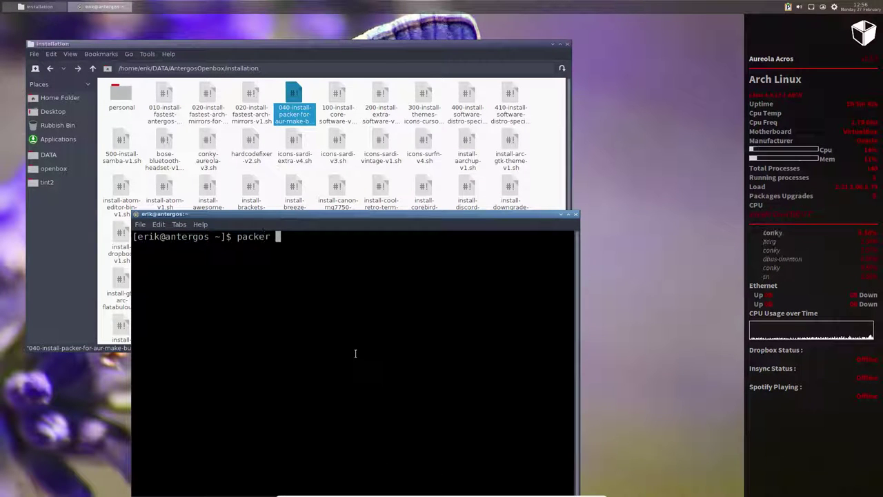
text(aur)
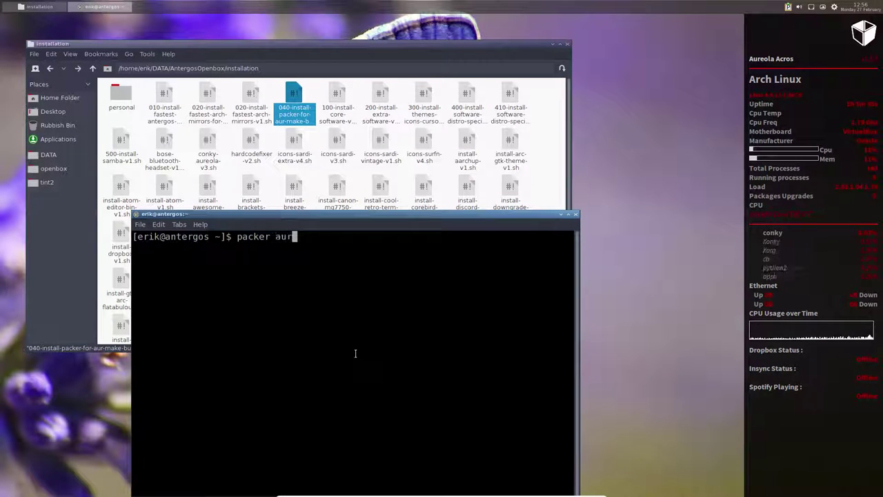
key(BackSpace)
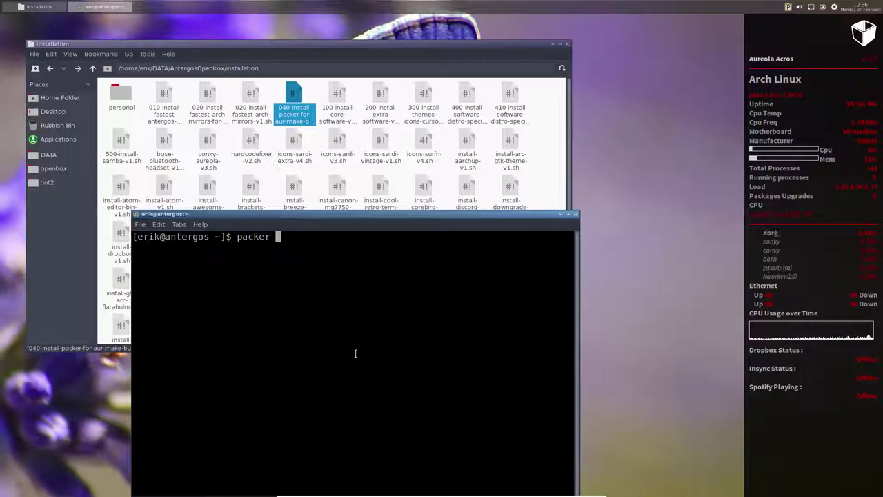
text(openbo)
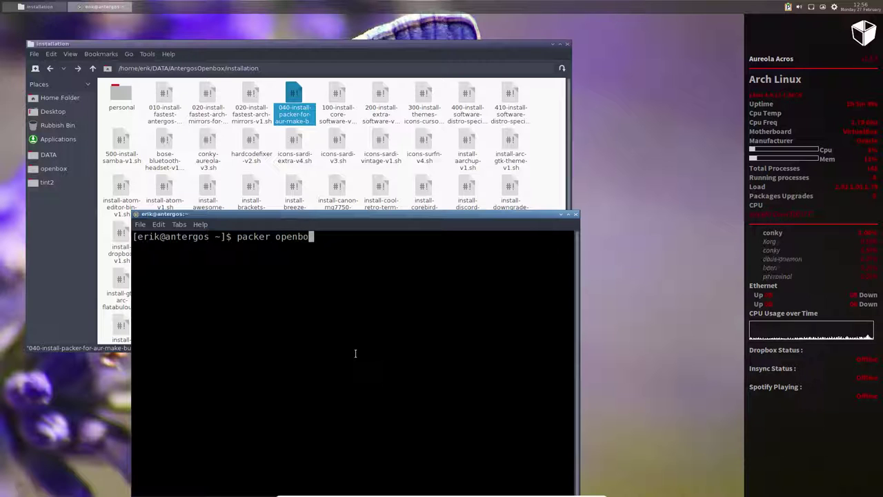
text(x arc)
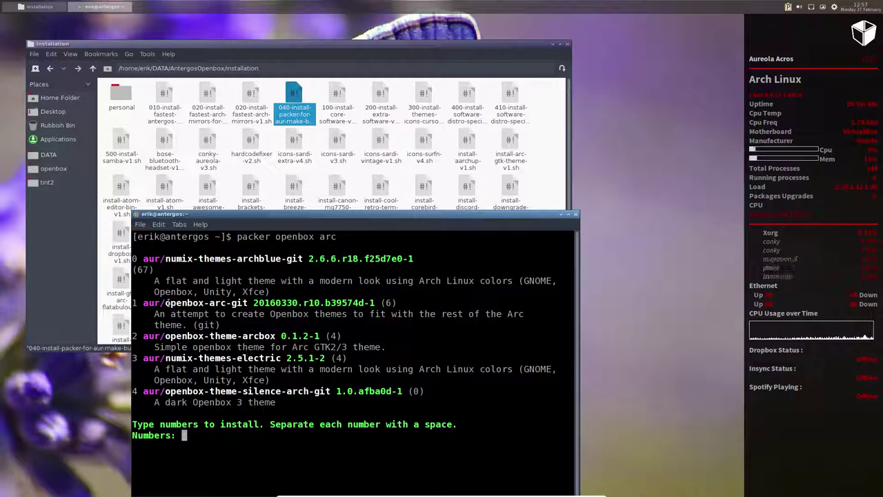
drag(165, 303, 246, 303)
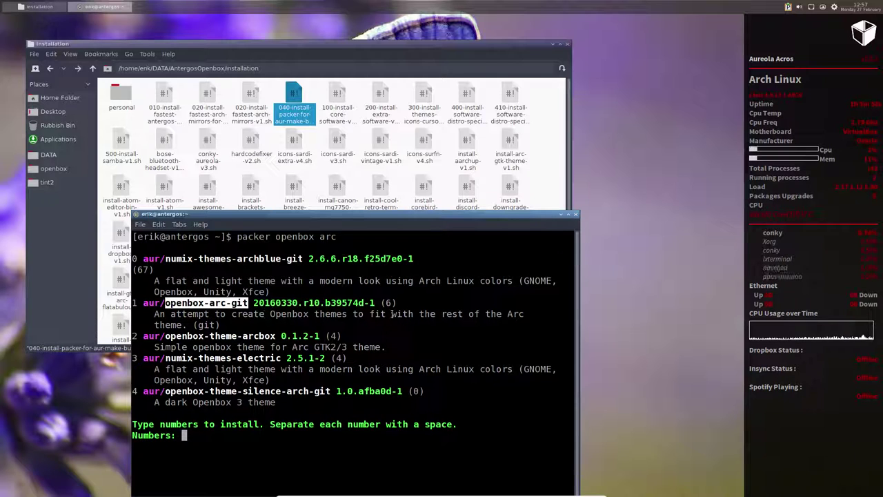
click(166, 314)
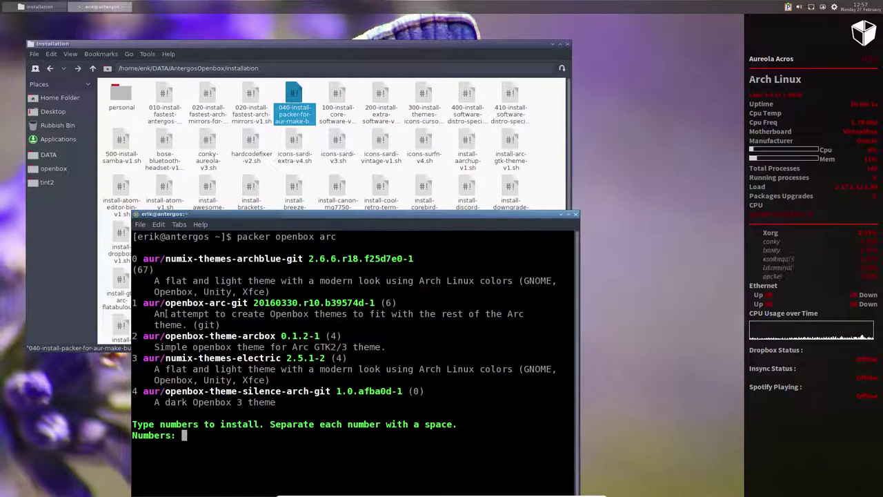
Step: Install package 1 (openbox-arc-git), declining PKGBUILD edits, entering the sudo password and confirming
text(1)
key(Return)
text(y)
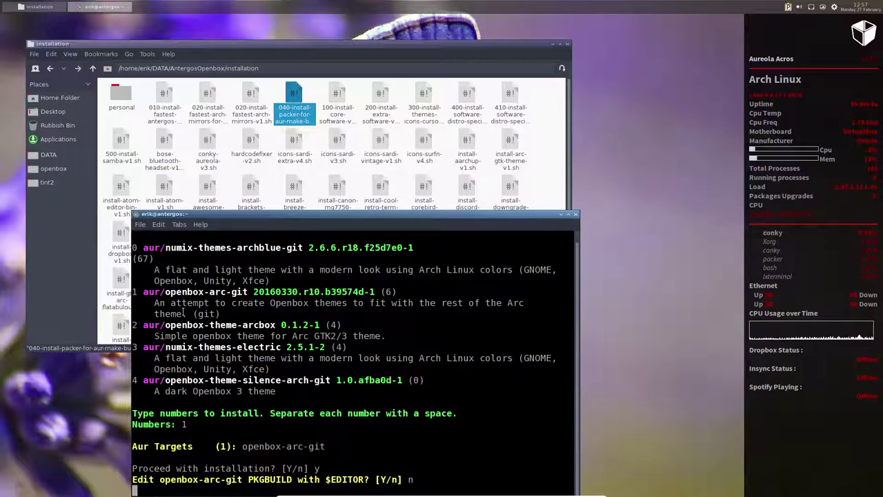
text(n)
key(Return)
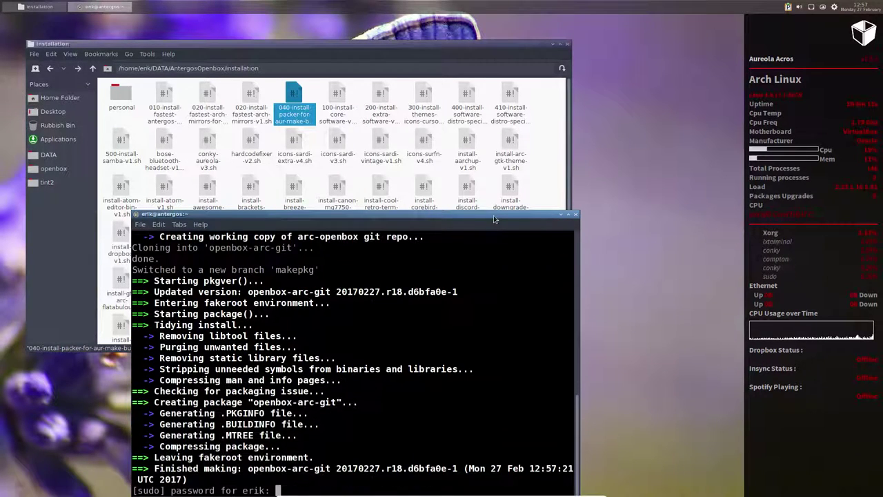
drag(494, 219, 496, 80)
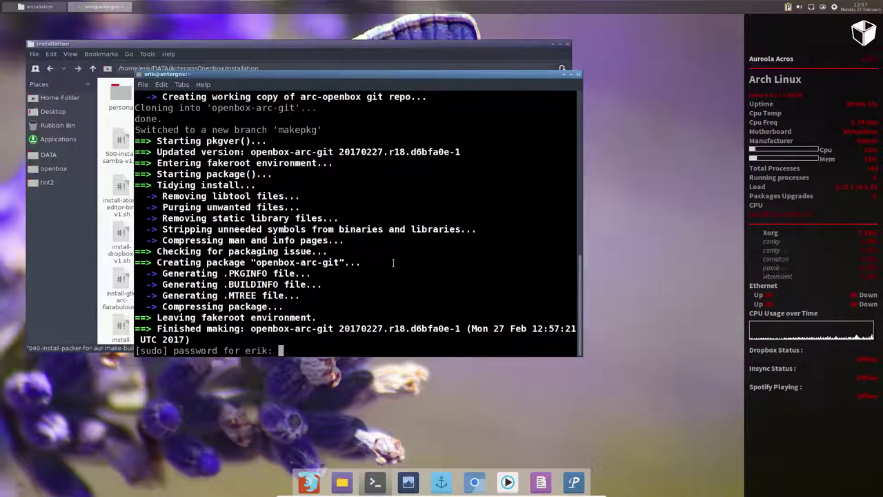
key(Return)
text(y)
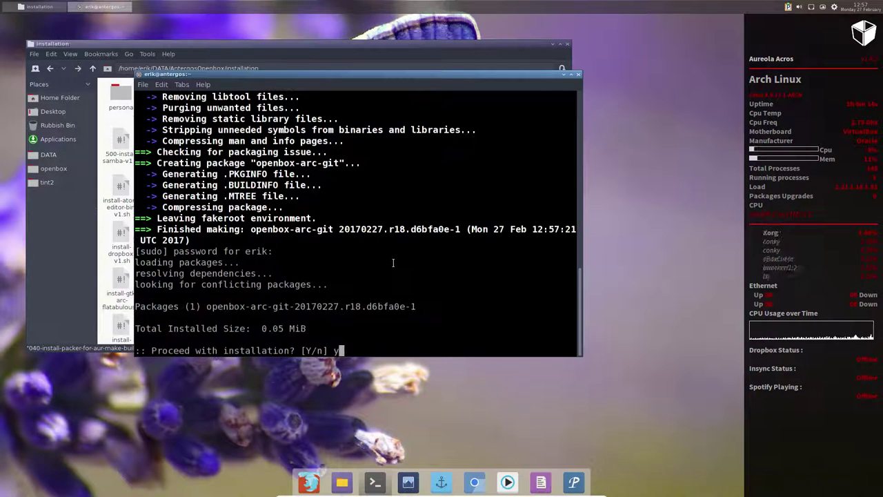
key(Return)
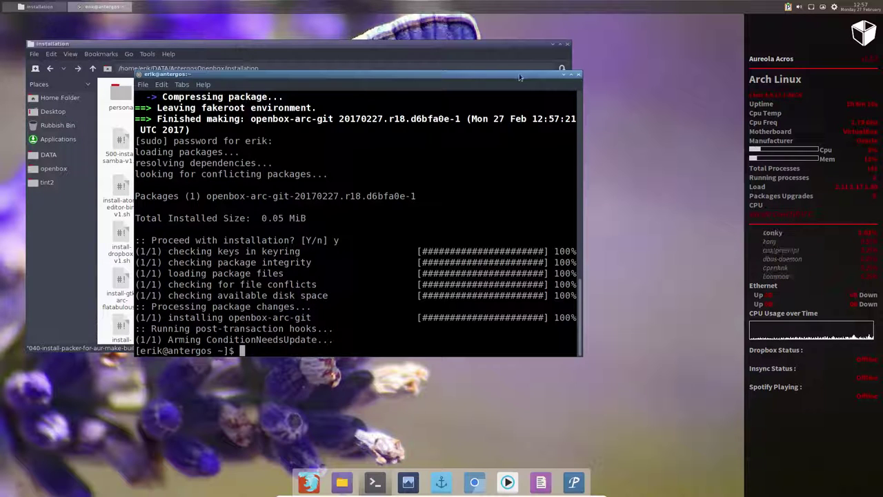
Step: Close the terminal and file manager, and open then dismiss the wallpaper picker
click(578, 73)
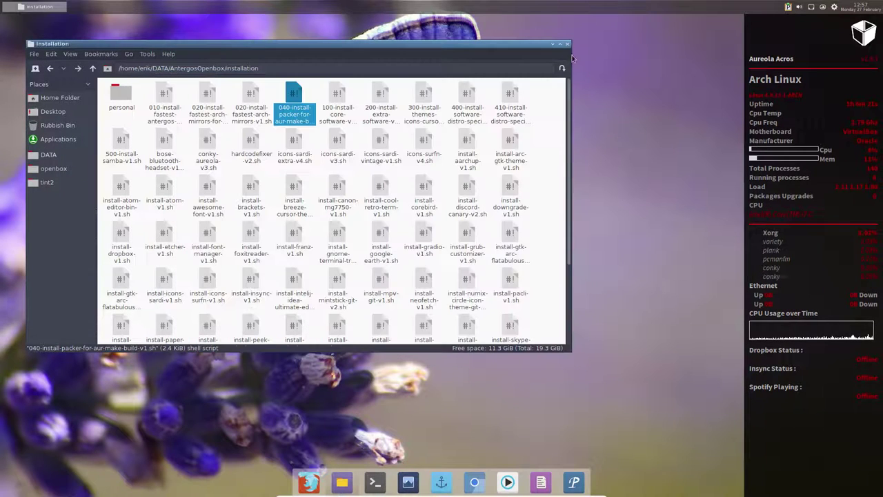
click(568, 45)
right_click(330, 307)
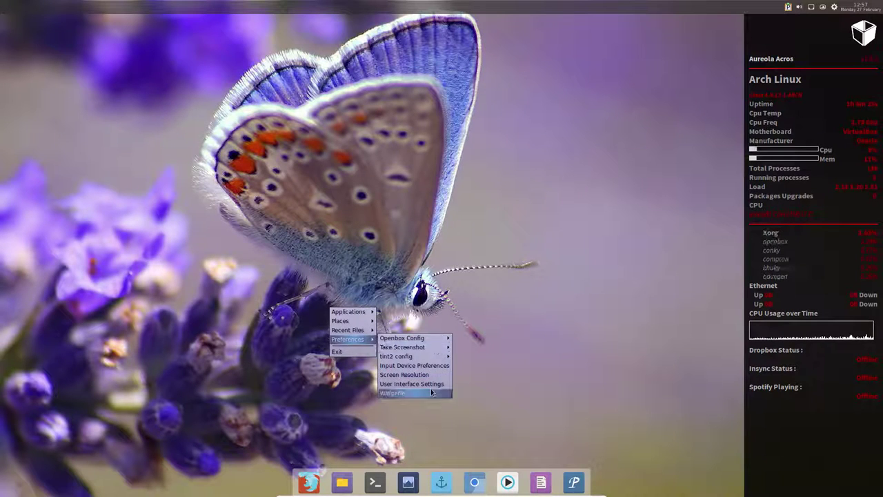
click(431, 389)
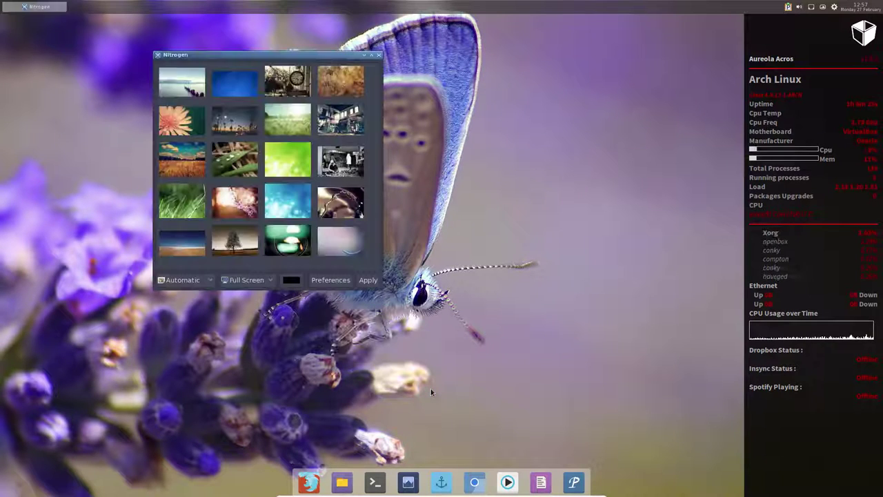
click(379, 58)
Step: Reopen User Interface Settings, select Arc-Dark on the Window Border tab and apply it
right_click(439, 318)
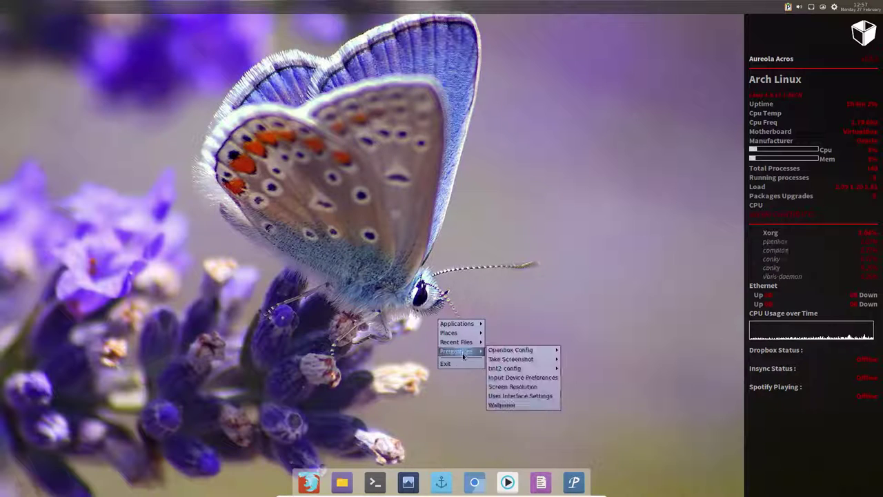
click(528, 396)
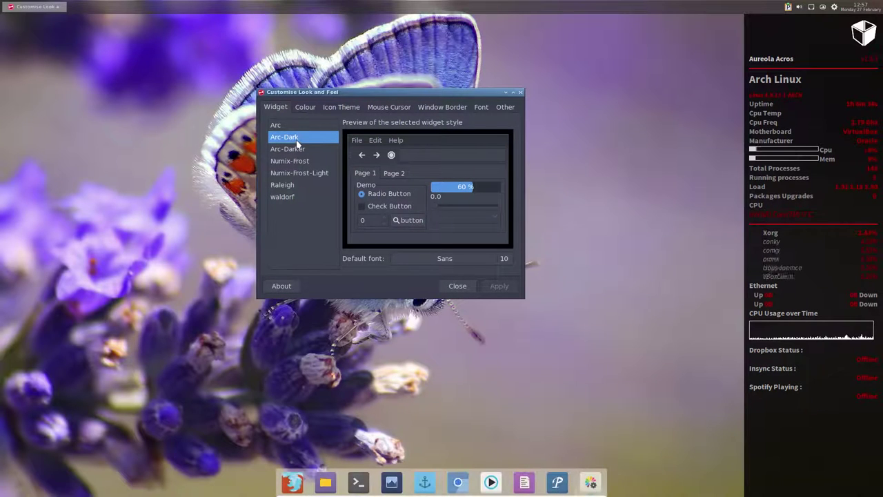
click(307, 109)
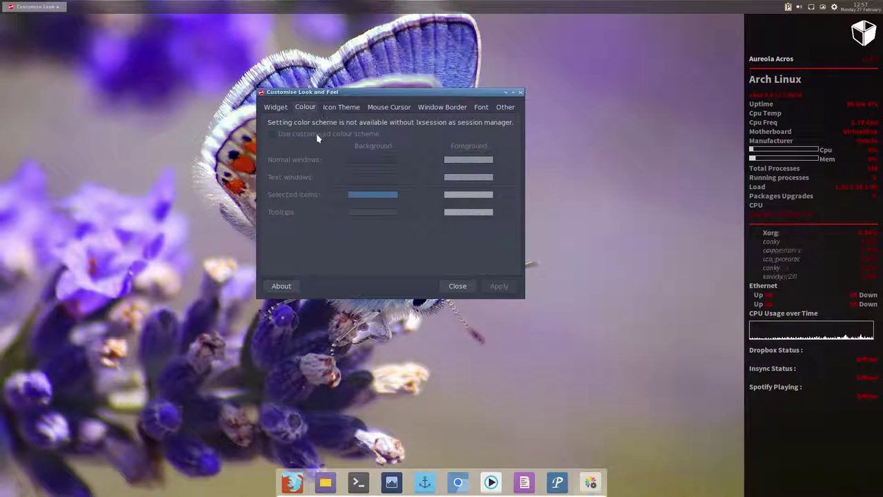
click(341, 108)
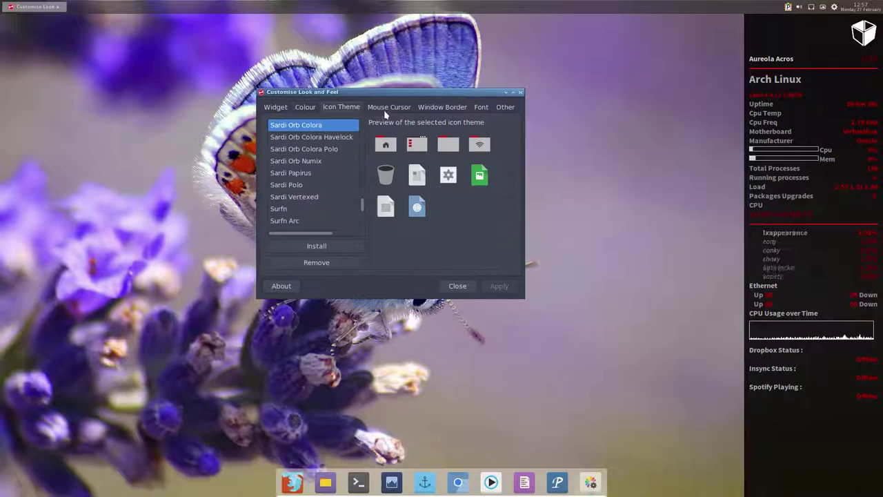
click(386, 110)
click(426, 110)
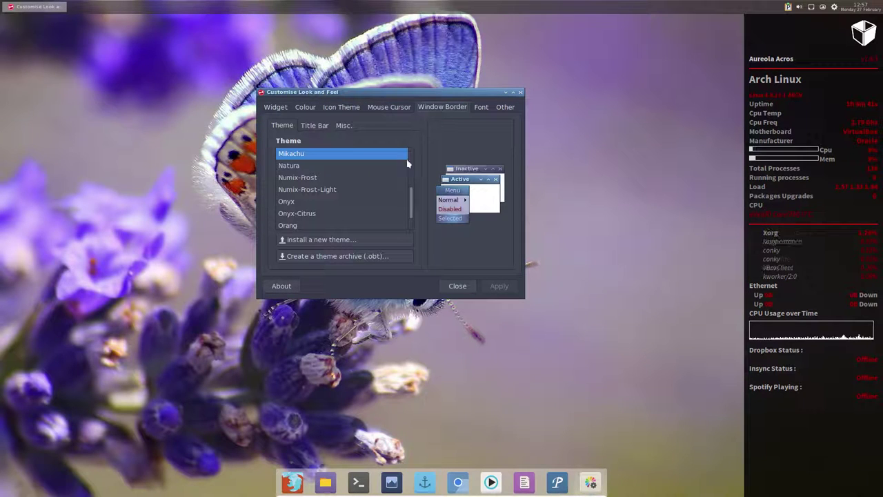
drag(412, 198, 413, 144)
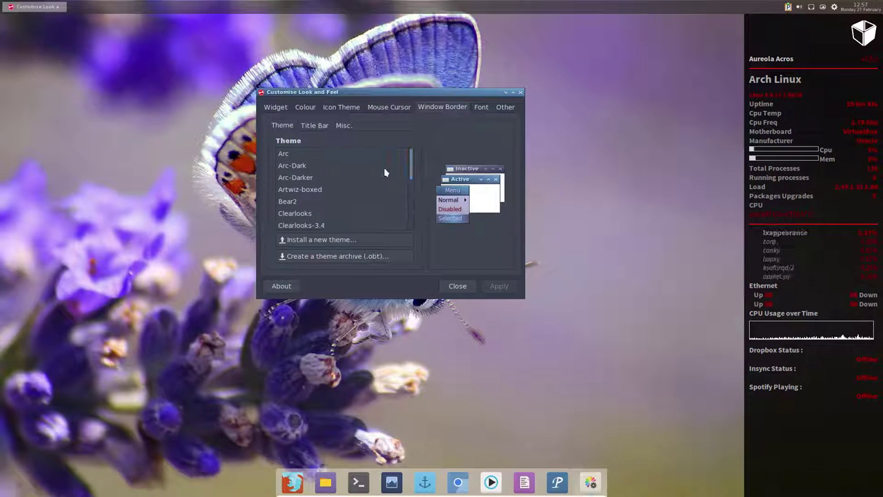
click(303, 166)
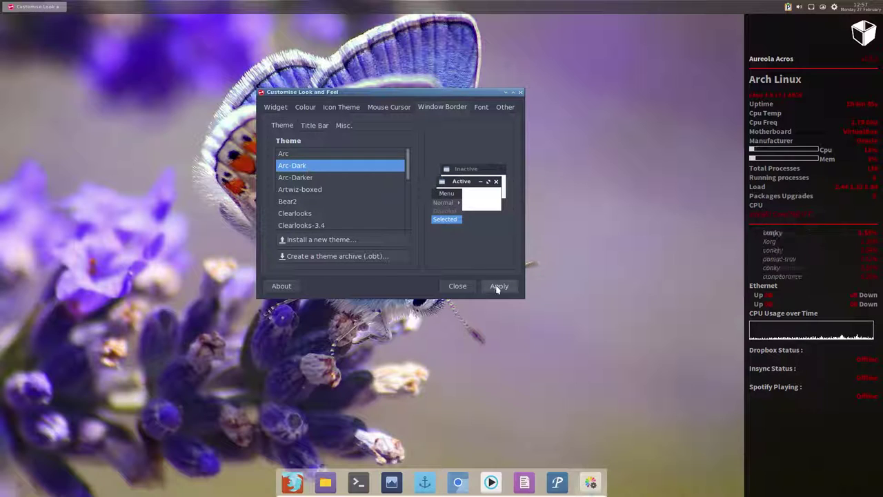
click(498, 289)
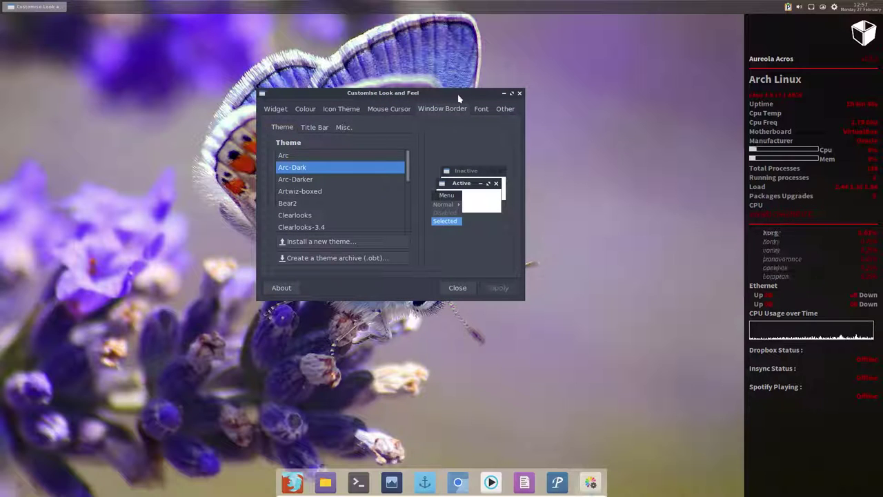
Step: Browse the desktop right-click applications menu, then dismiss it with Escape
right_click(184, 148)
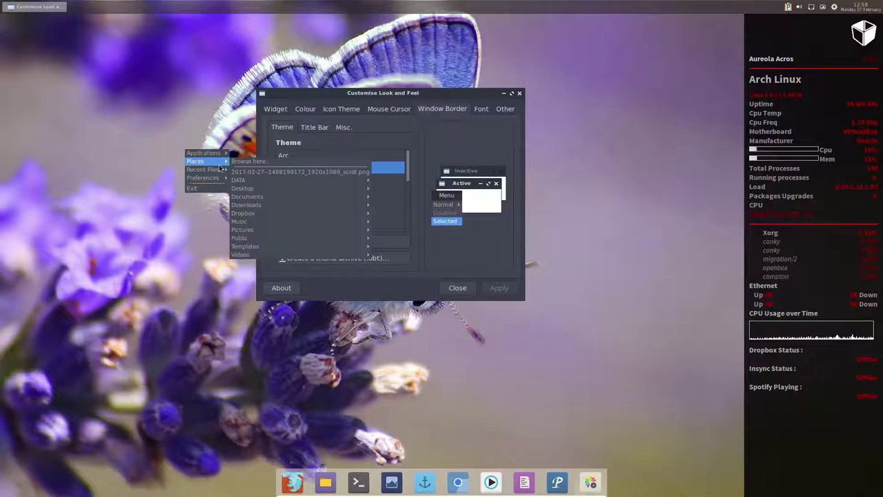
mouse_move(203, 152)
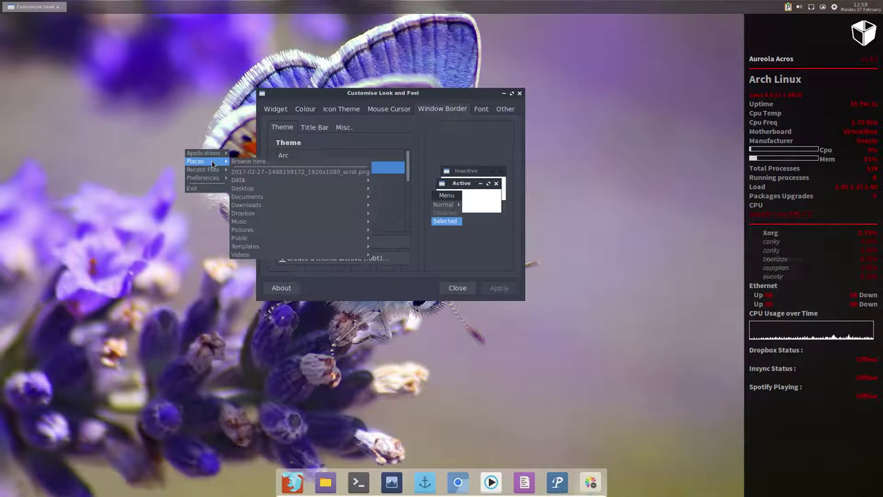
mouse_move(257, 218)
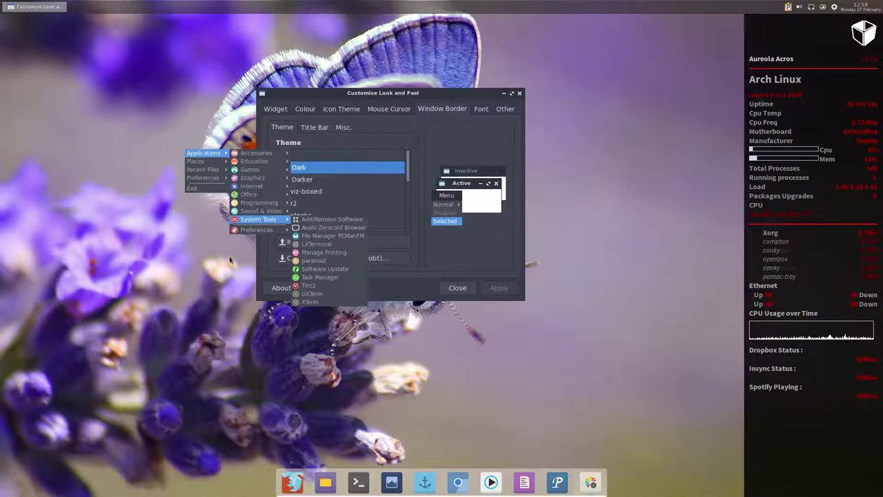
click(190, 277)
right_click(191, 276)
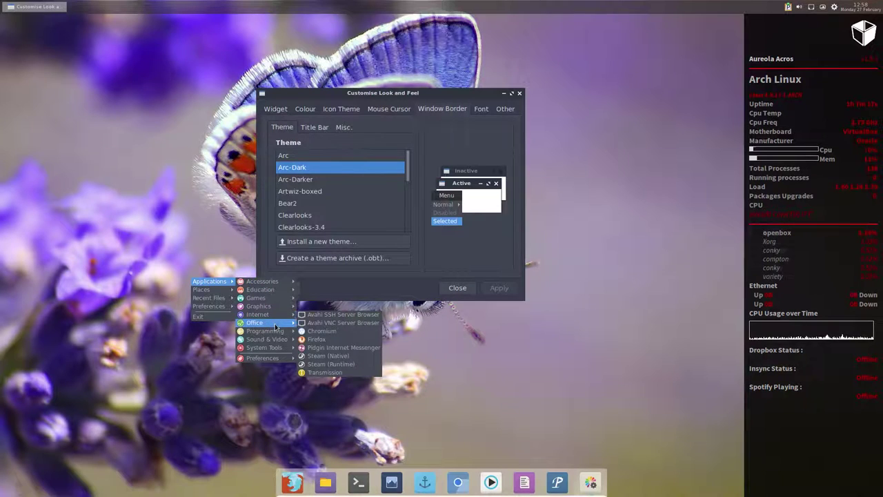
key(Escape)
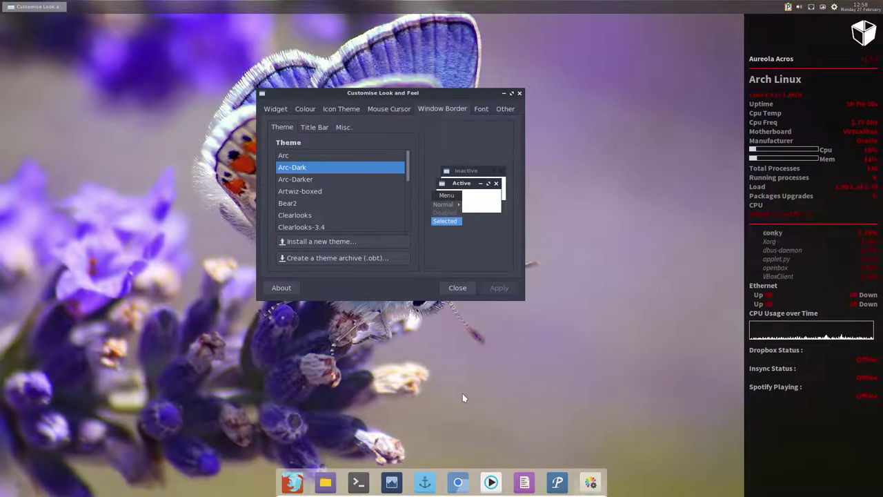
Step: Review the Font and Other tabs, close Customise Look and Feel, then recheck the desktop menu
click(484, 112)
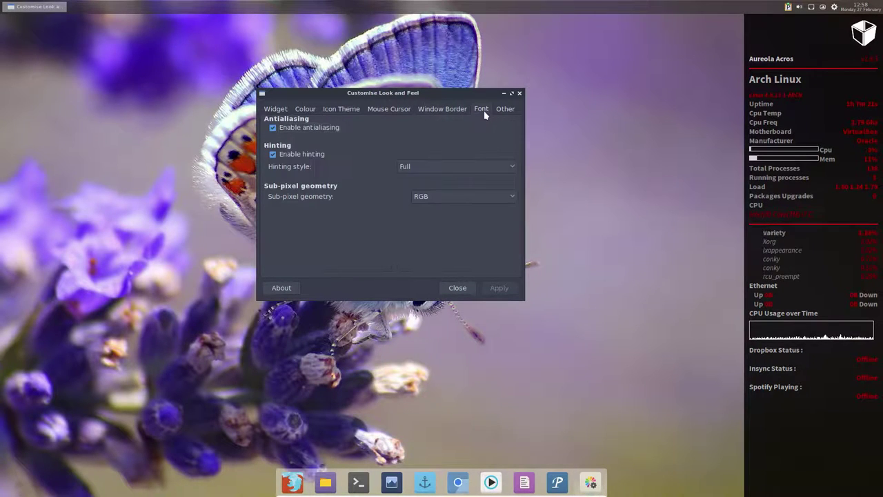
click(505, 110)
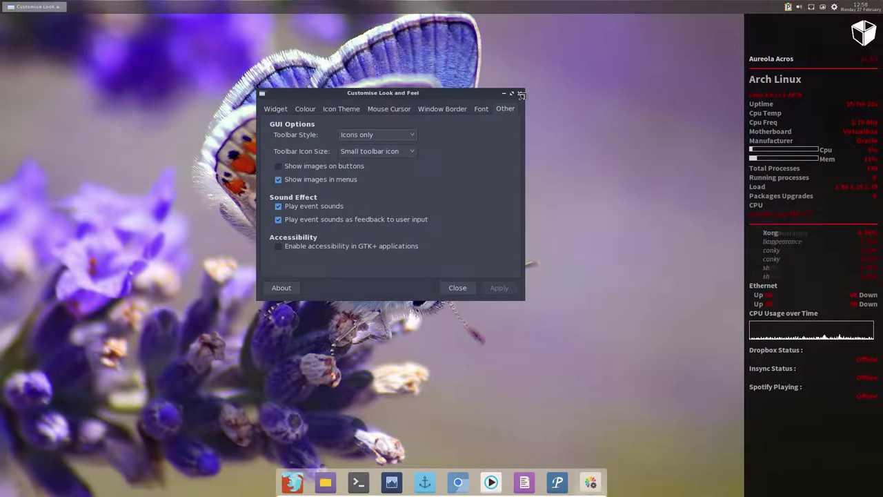
click(519, 94)
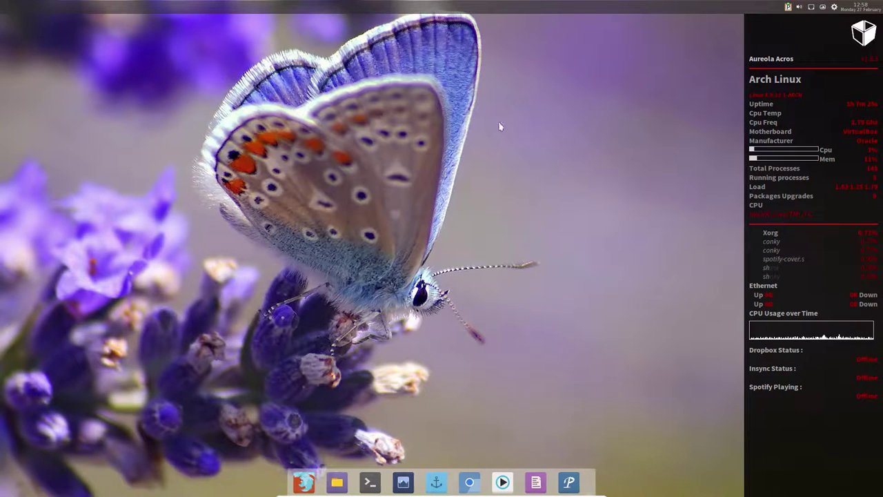
right_click(277, 182)
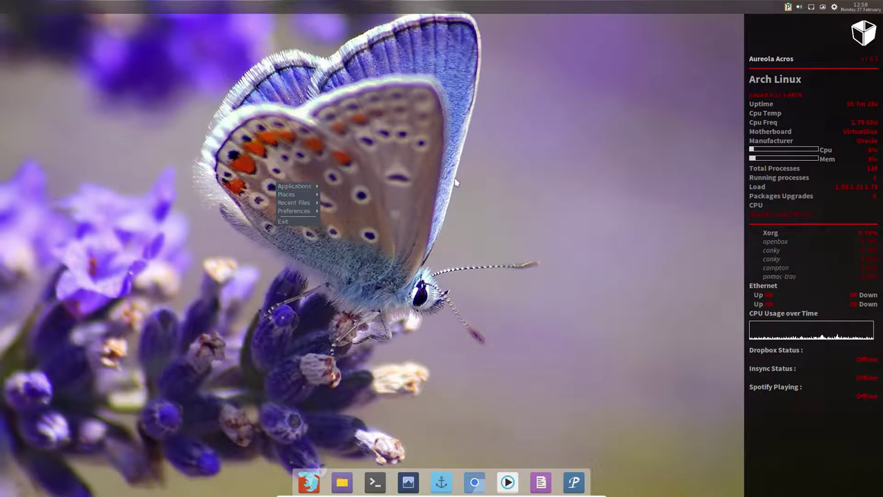
click(387, 187)
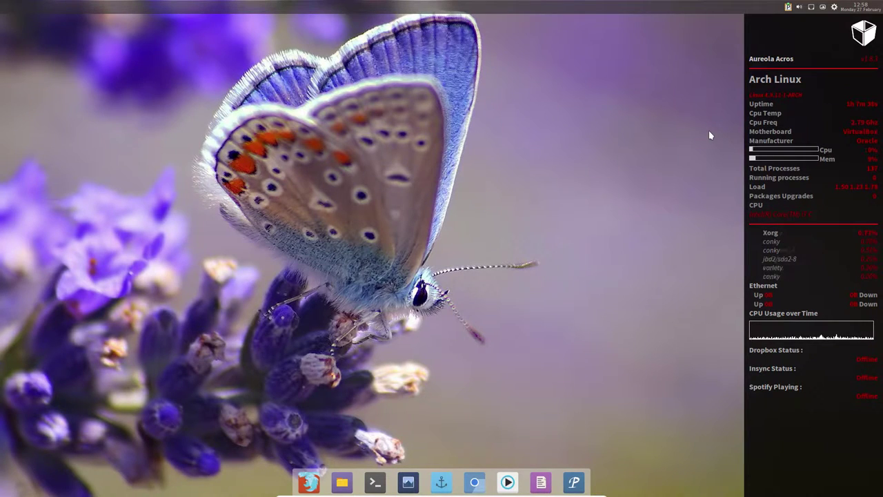